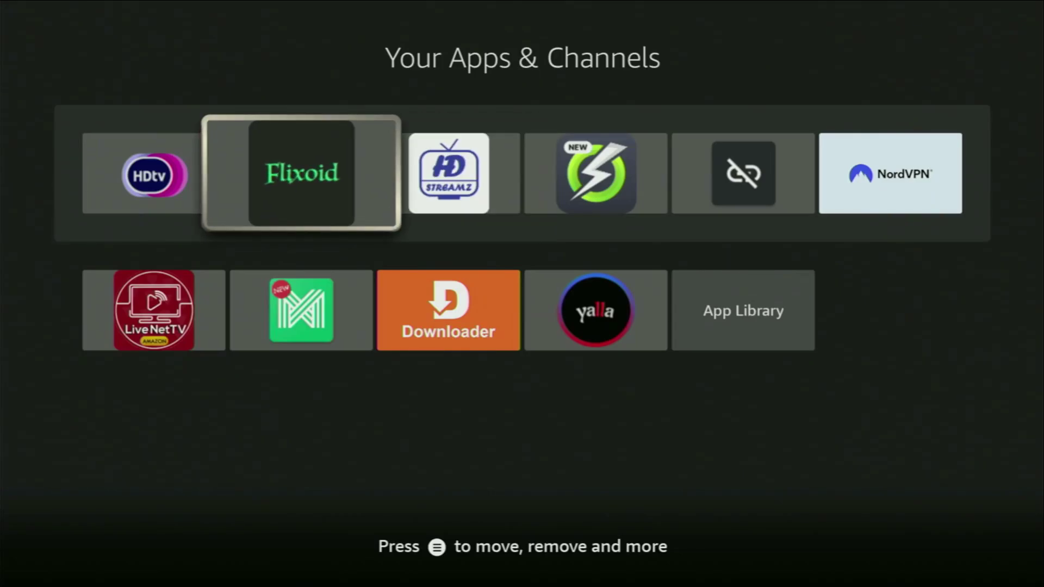
Step: Open Flixoid and browse down through its Trending titles
key("Return")
key("Down")
key("Down")
key("Down")
key("Down")
key("Down")
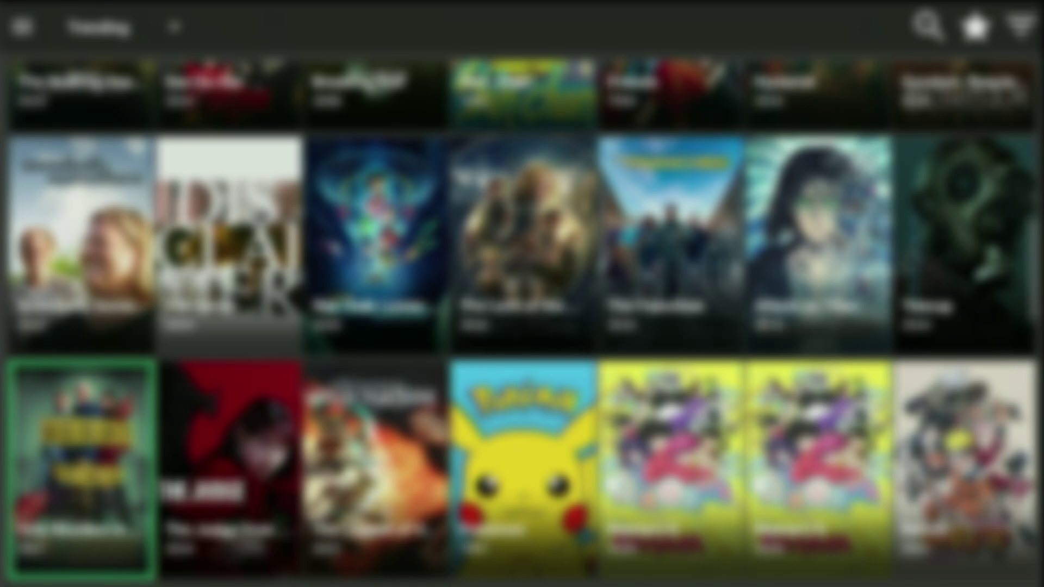
key("Down")
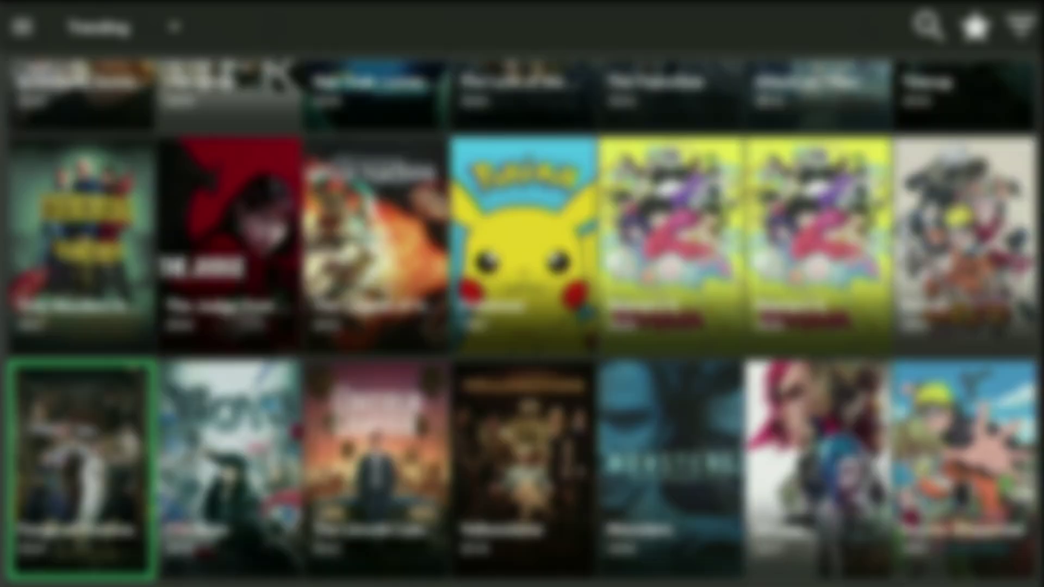
key("Down")
key("Down")
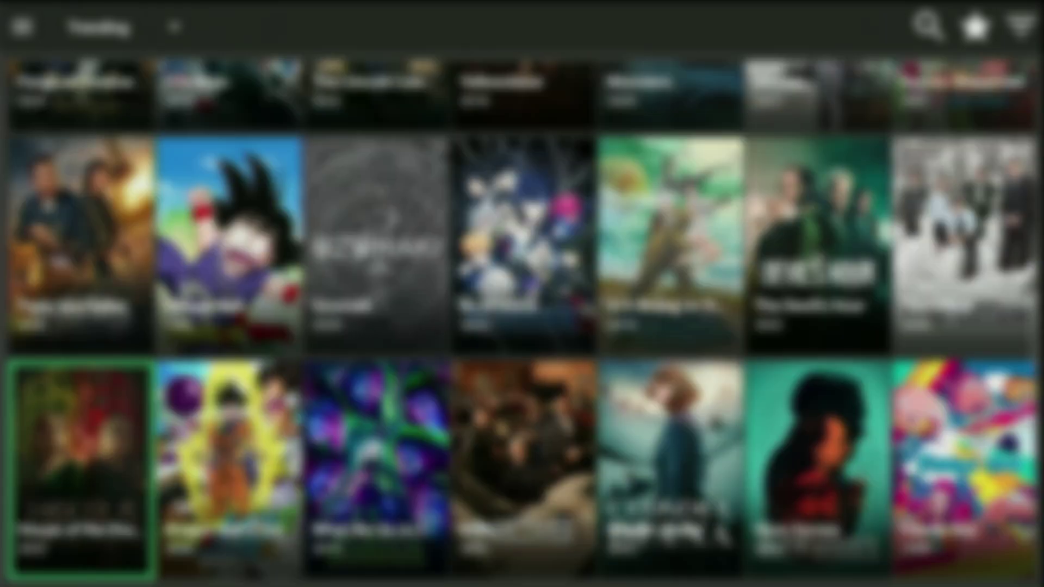
key("Down")
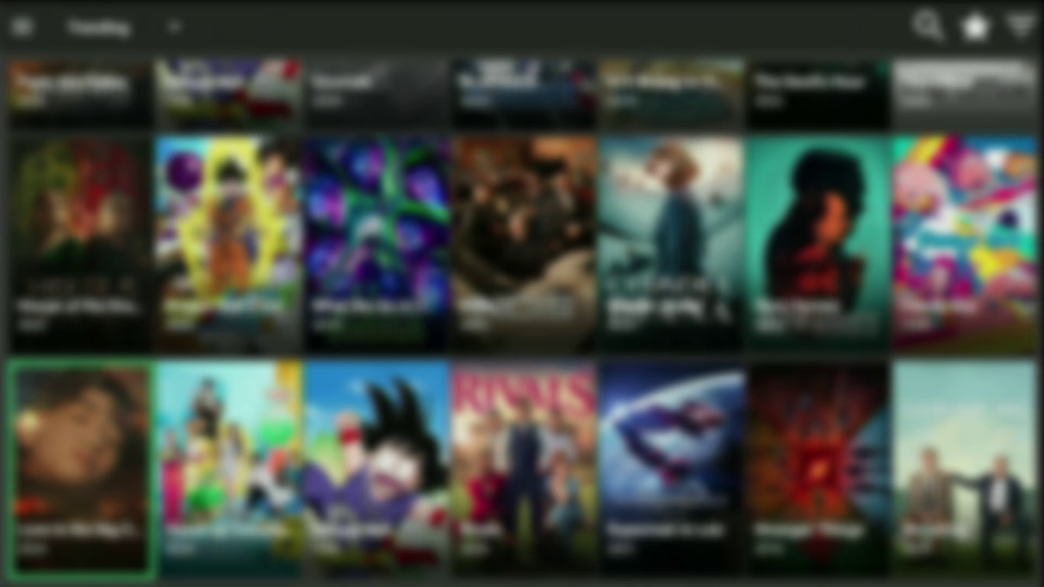
key("Down")
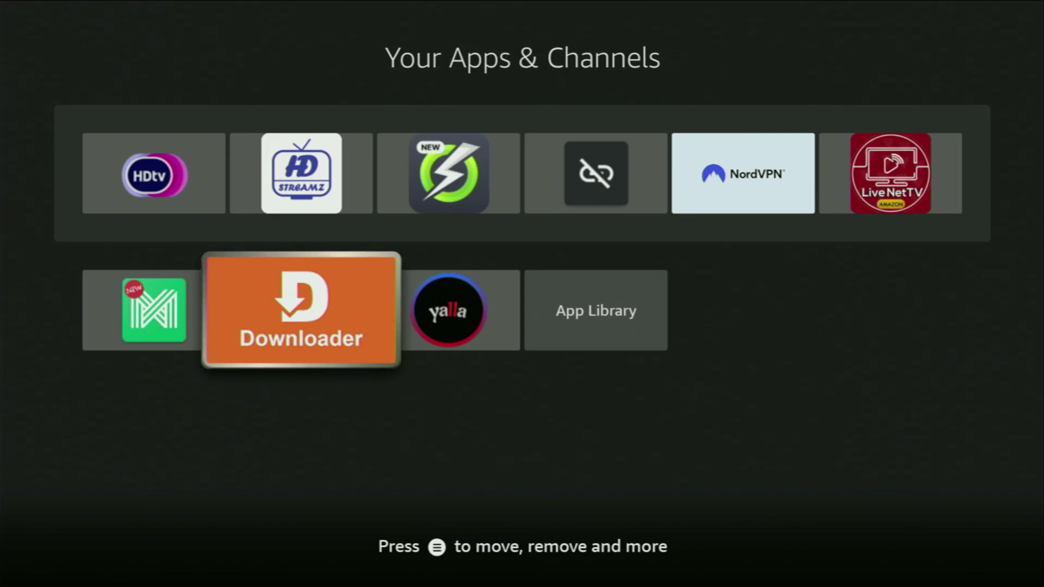
Step: Leave the apps list, go to Find and search for "Downloader" using the suggestion for "Do"
key("Escape")
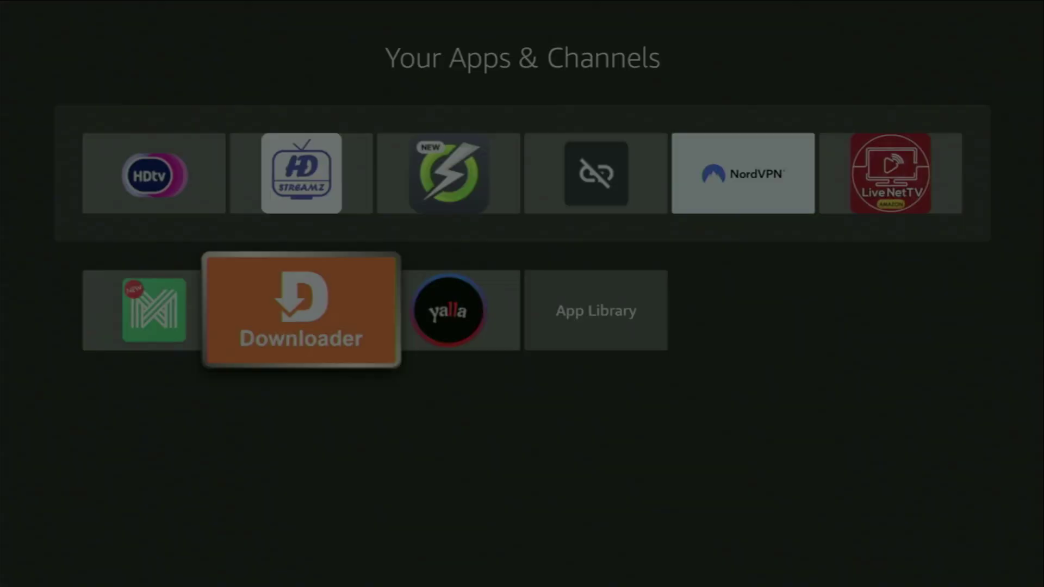
key("Left")
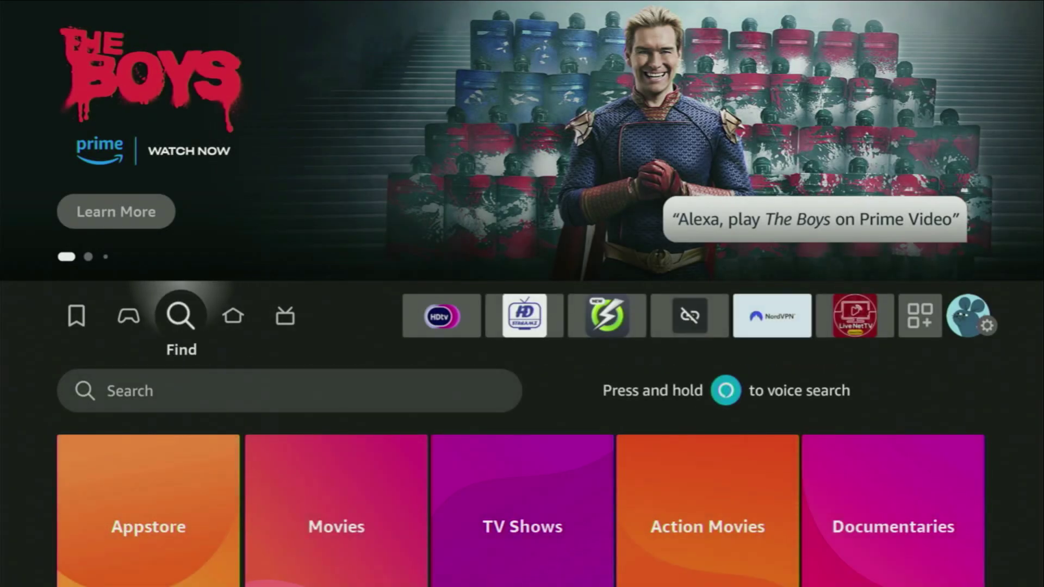
key("Down")
key("Return")
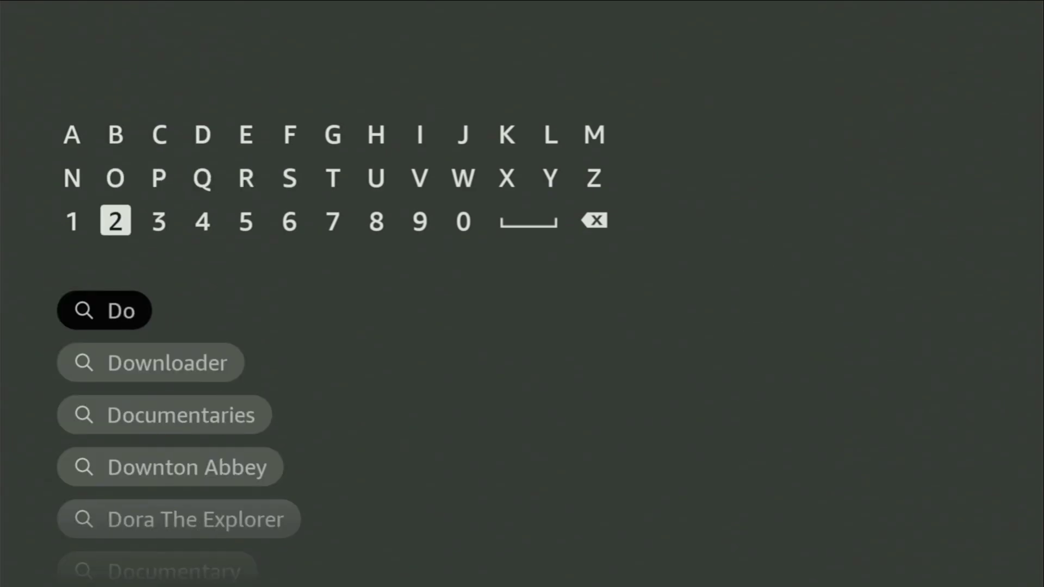
key("Up")
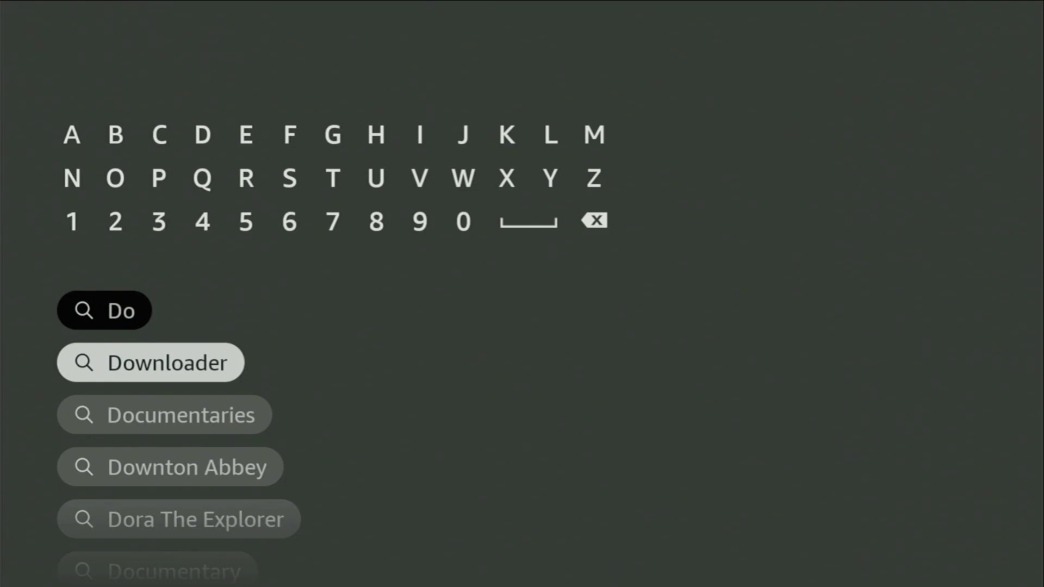
key("Return")
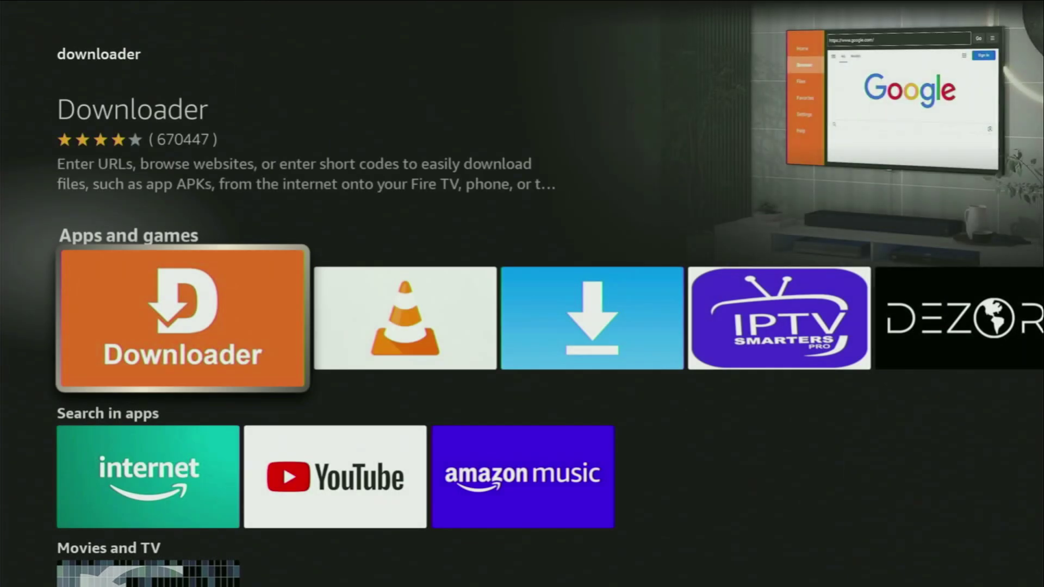
Step: Look through the categories of the Downloader search results, then return to the home screen
key("Down")
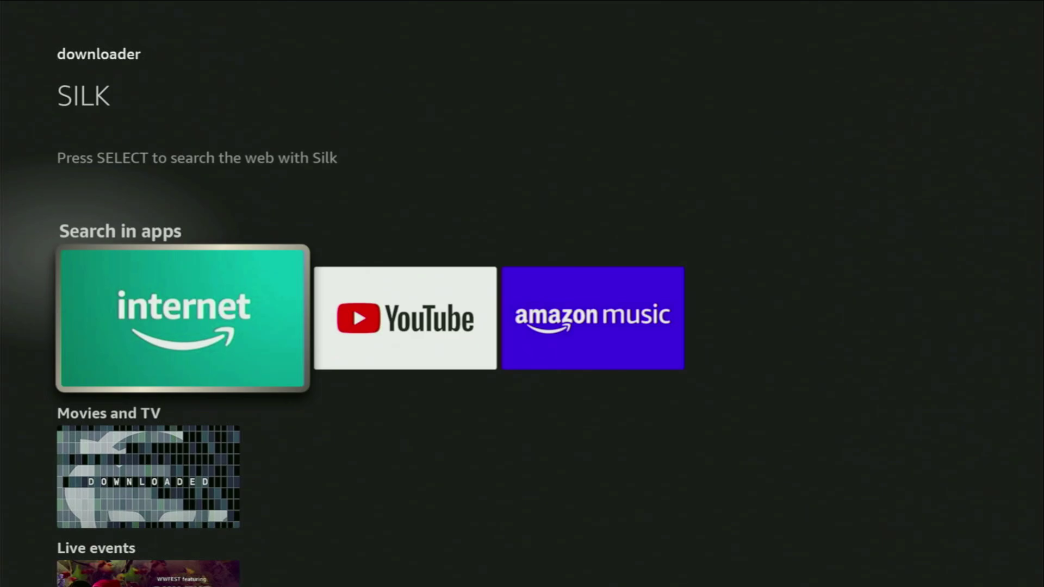
key("Down")
key("Down")
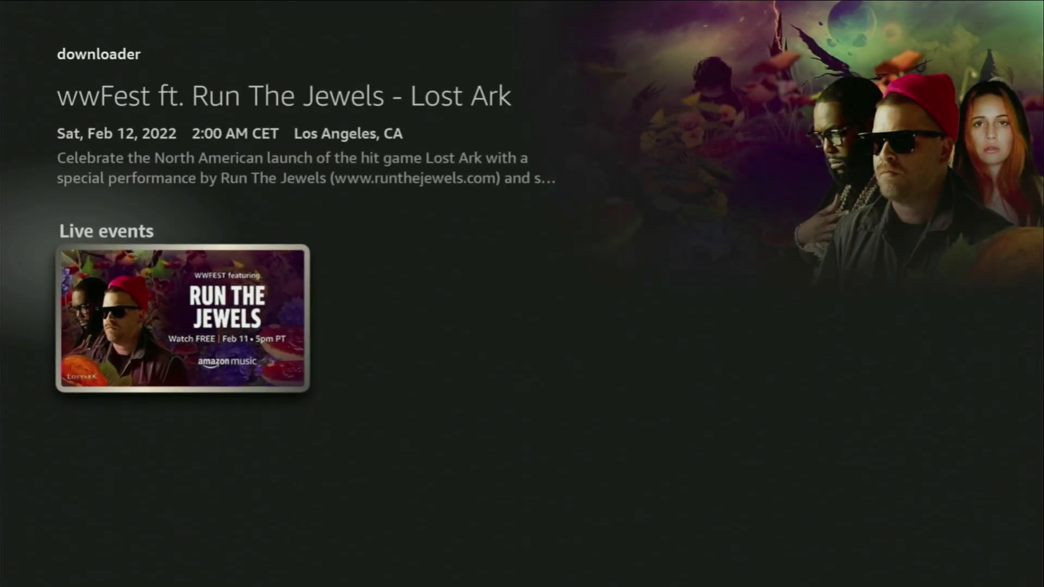
key("Home")
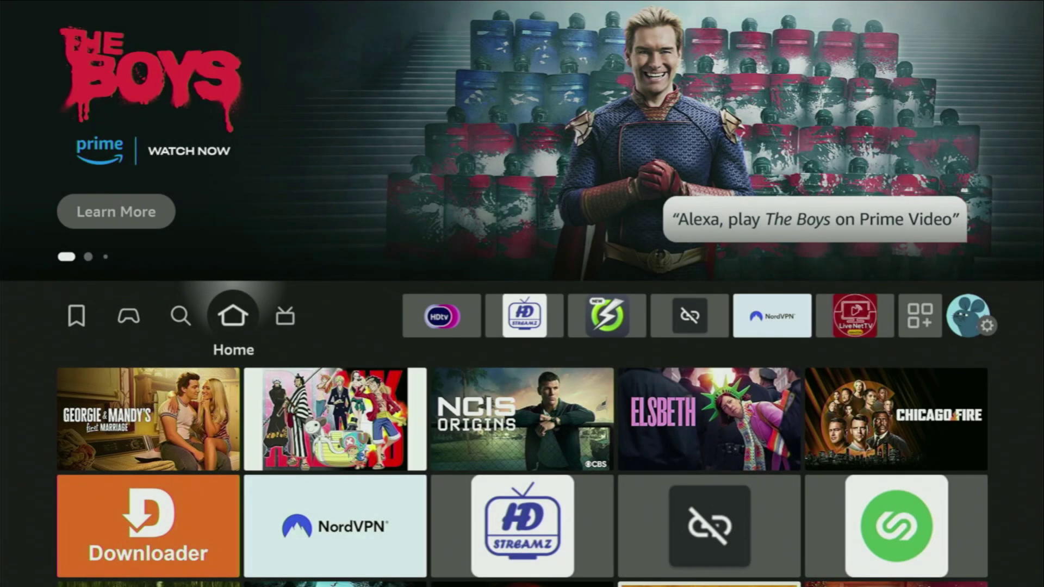
Step: Go to the device settings and open My Fire TV
key("Right")
key("Right")
key("Right")
key("Right")
key("Right")
key("Right")
key("Right")
key("Right")
key("Right")
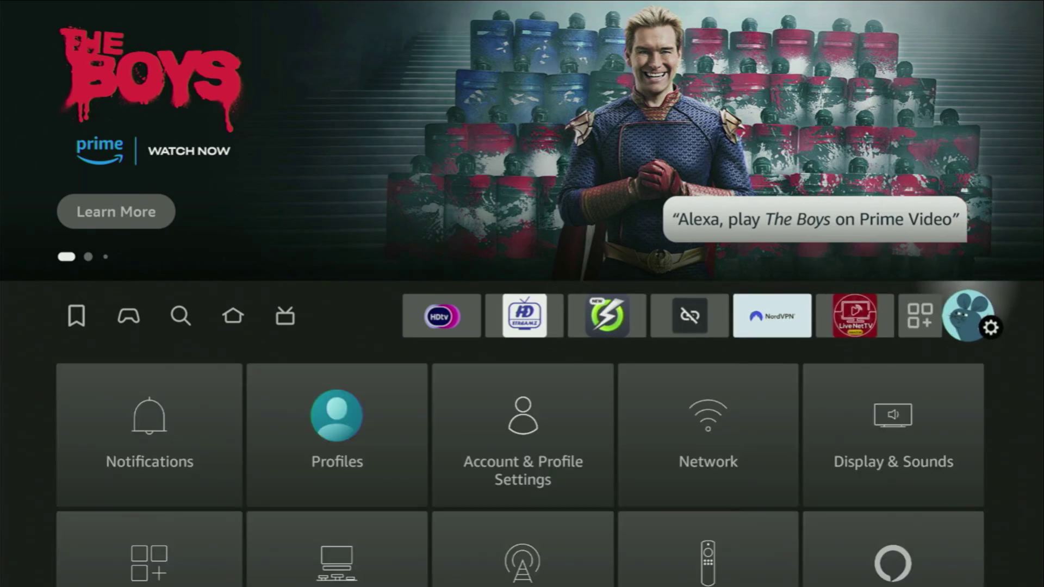
key("Down")
key("Down")
key("Down")
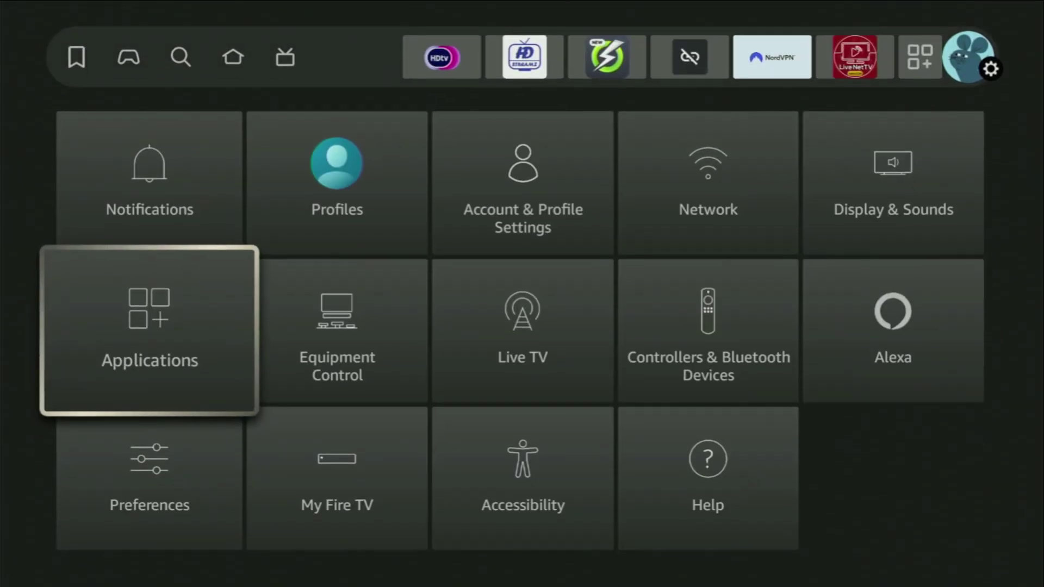
key("Right")
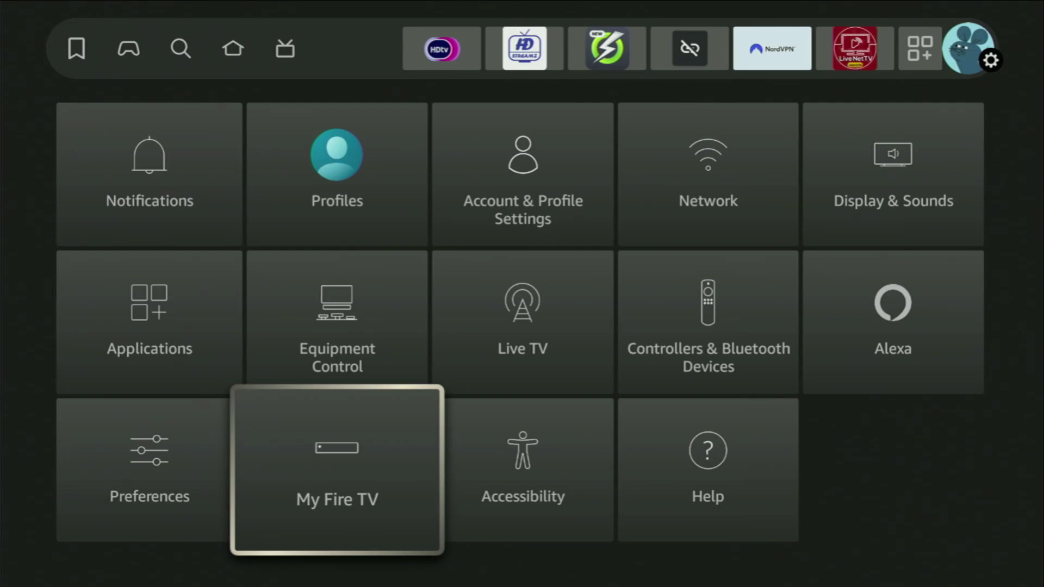
key("Return")
Step: Review the My Fire TV entries from About through Sleep and come back to About
key("Up")
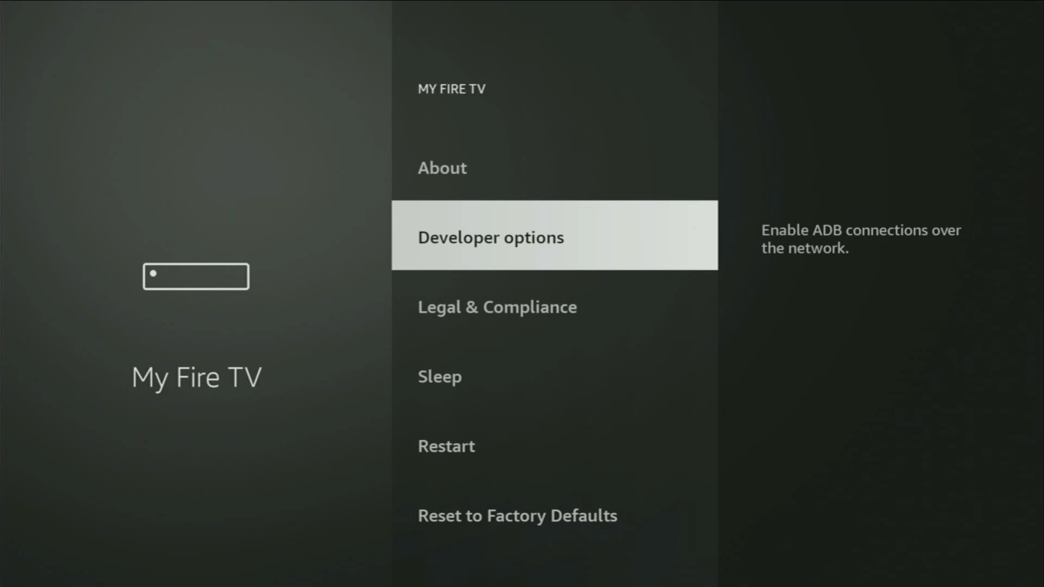
key("Up")
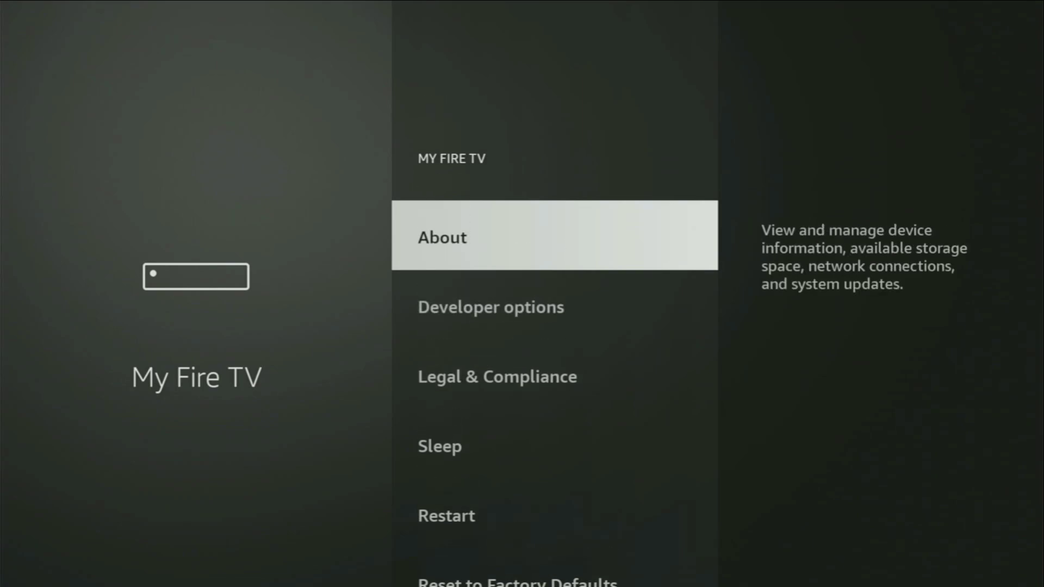
key("Down")
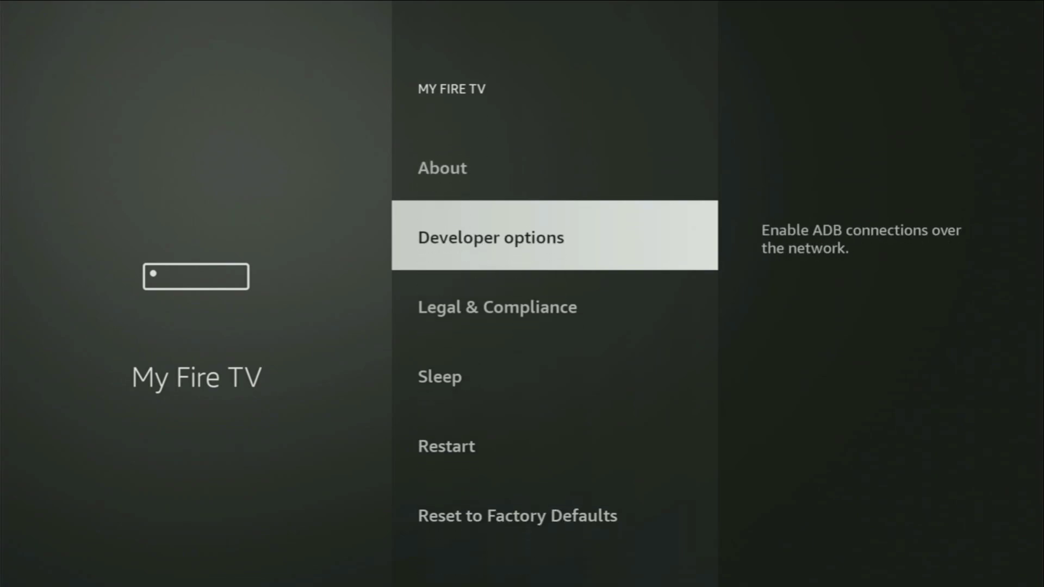
key("Down")
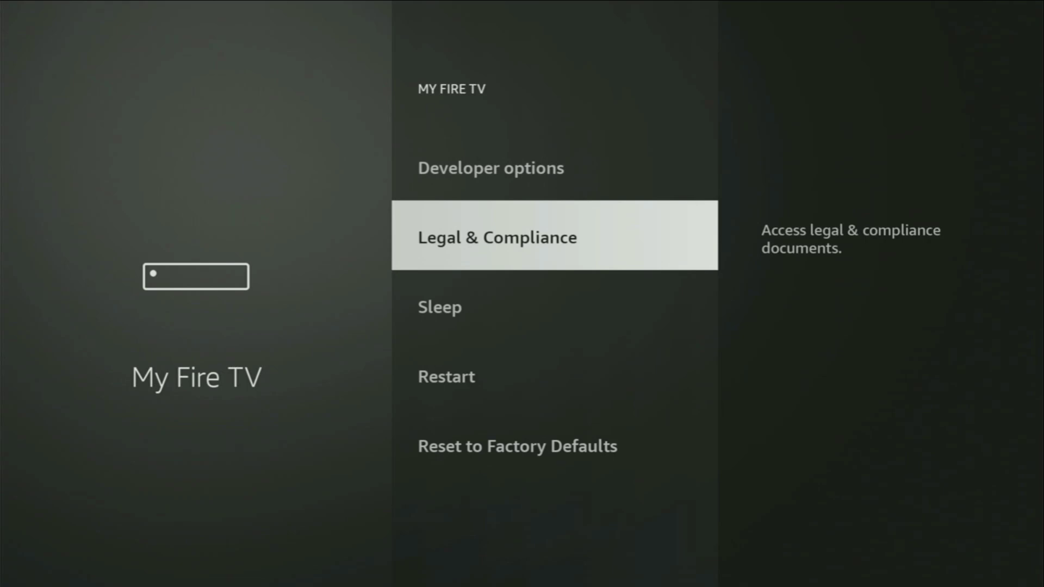
key("Down")
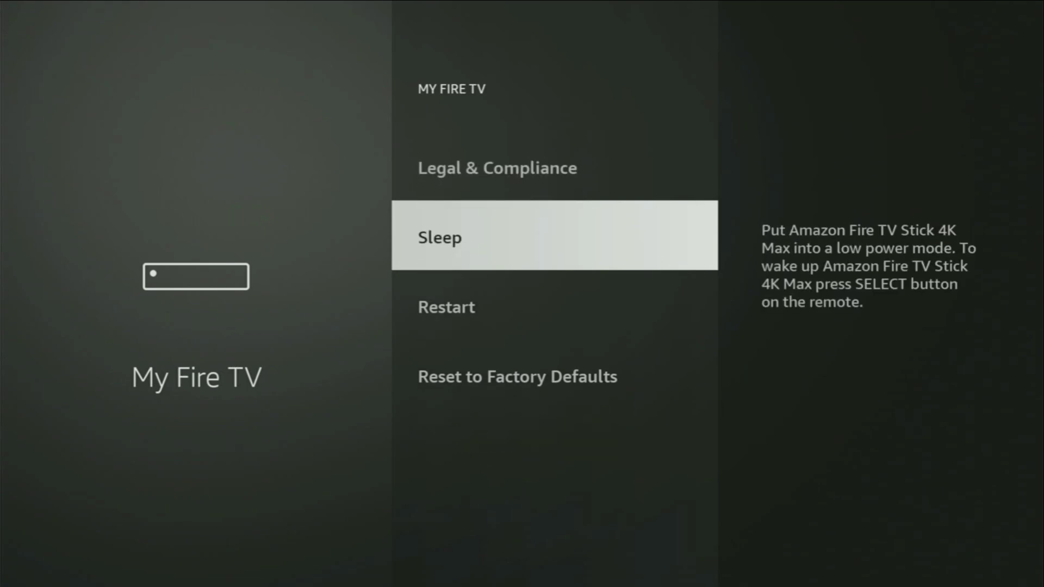
key("Up")
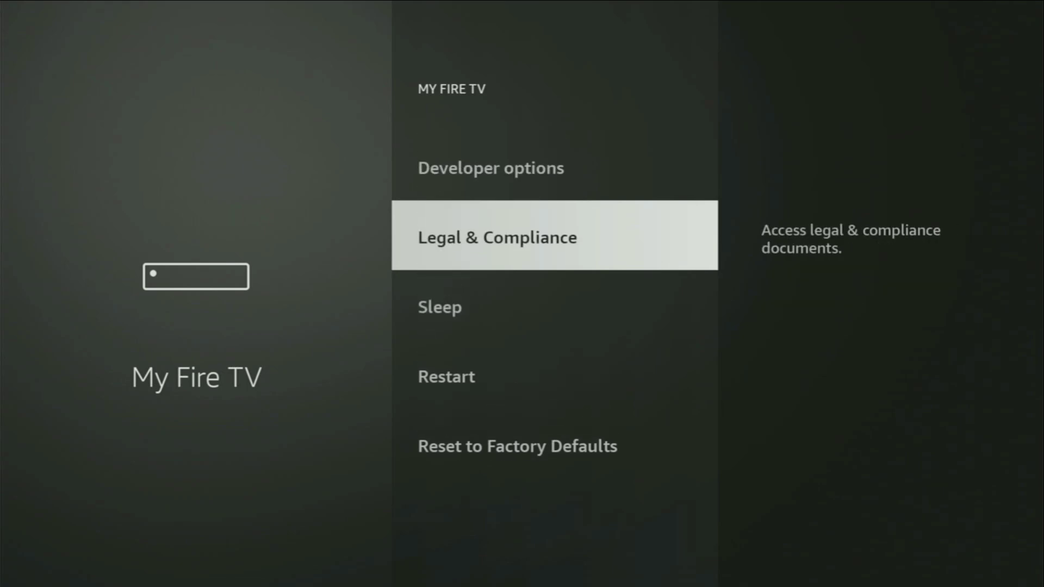
key("Up")
key("Up")
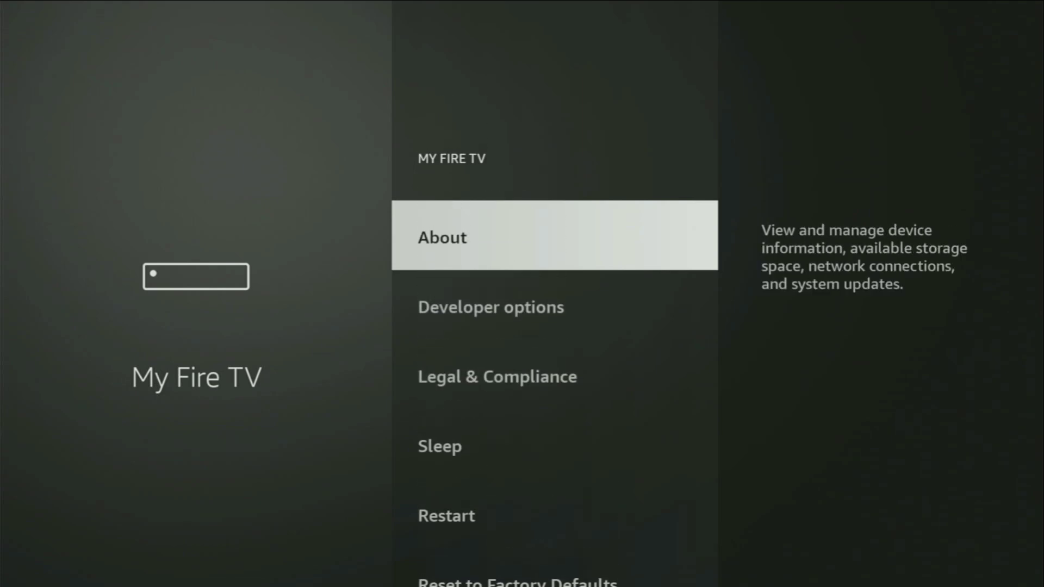
Step: Open About, select the Fire TV Stick 4K Max entry repeatedly to unlock developer options, and return to My Fire TV
key("Return")
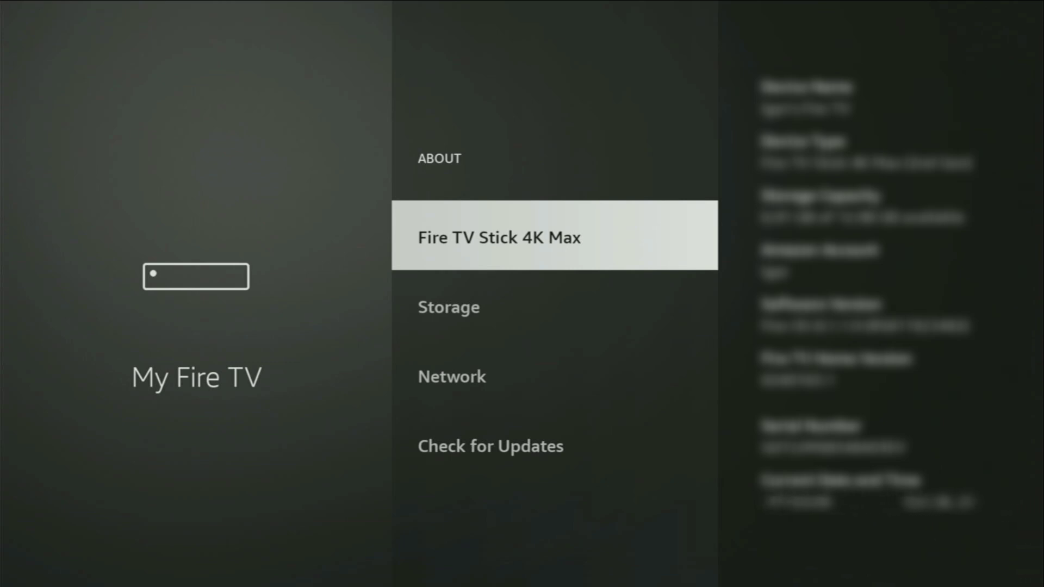
key("Return")
key("Return")
key("Return")
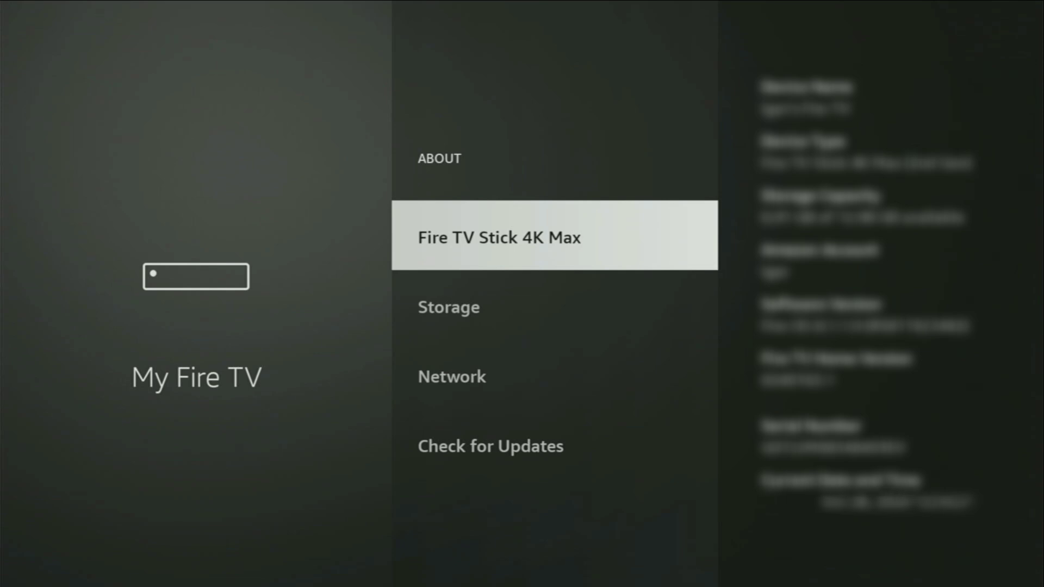
key("Escape")
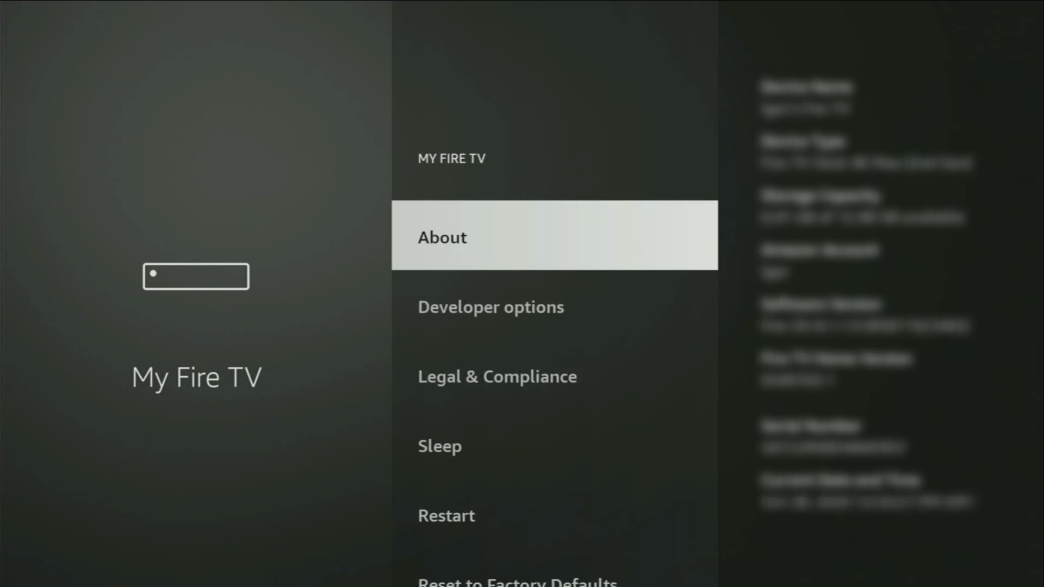
Step: Open Developer options and set ADB debugging to ON
key("Down")
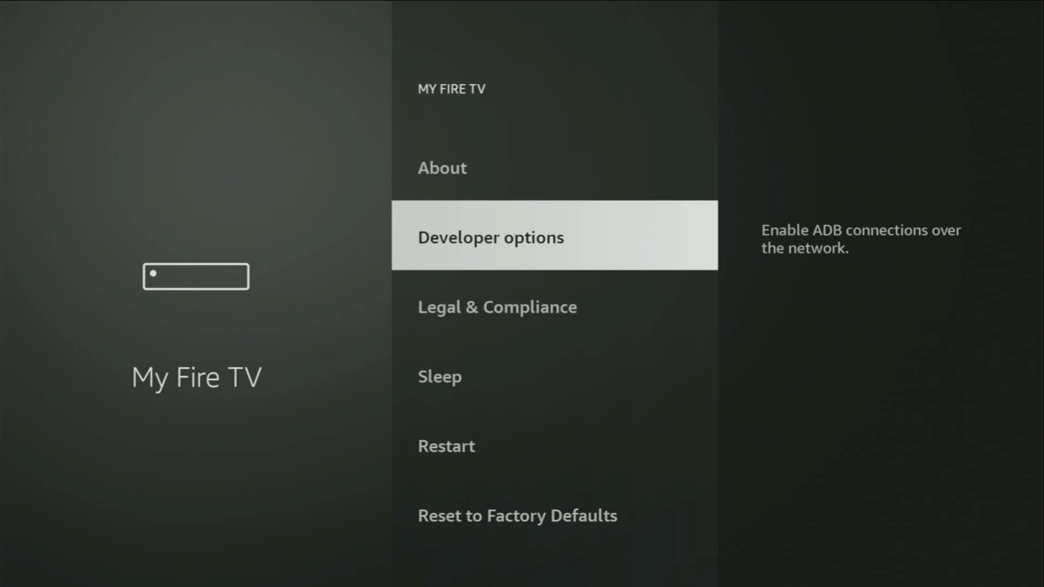
key("Return")
key("Return")
key("Return")
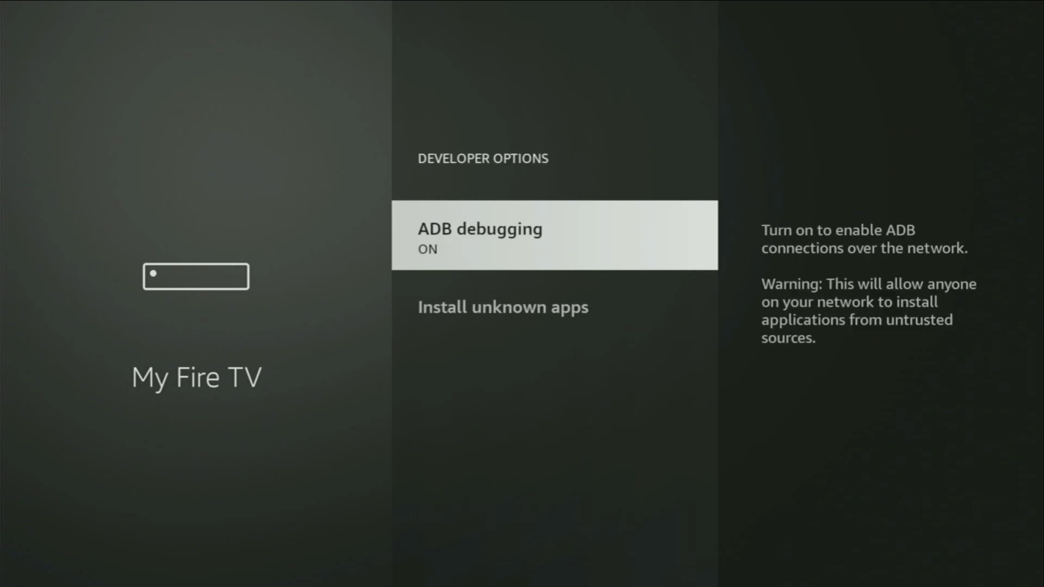
Step: Under Install unknown apps, switch the Downloader permission off and back ON
key("Down")
key("Return")
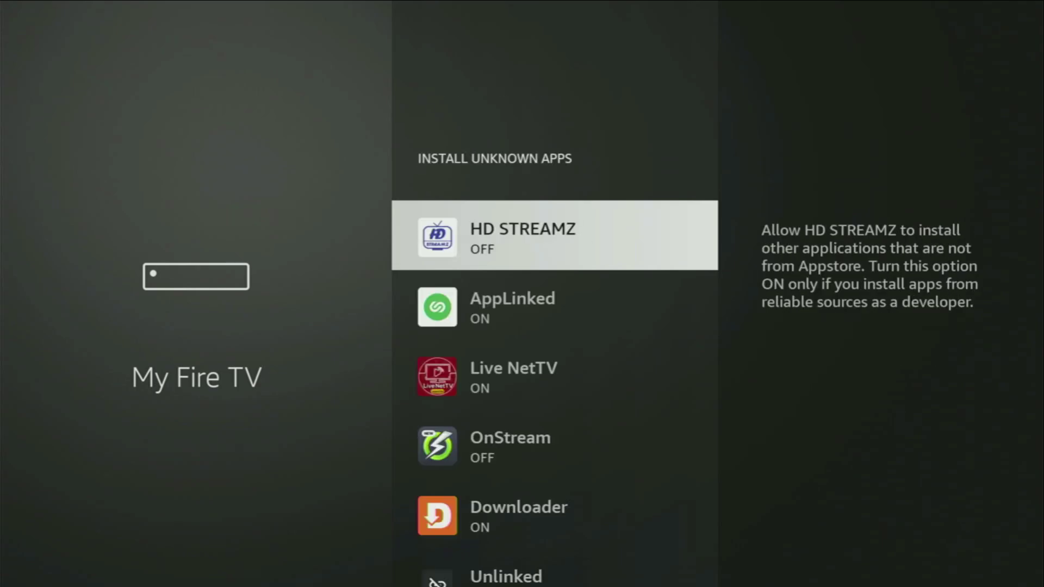
key("Down")
key("Down")
key("Down")
key("Down")
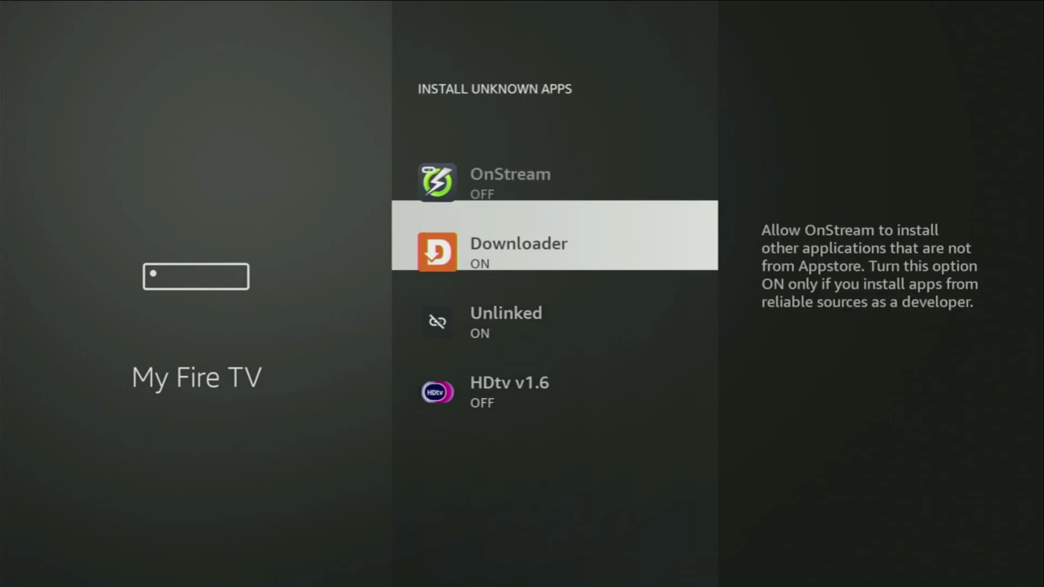
key("Return")
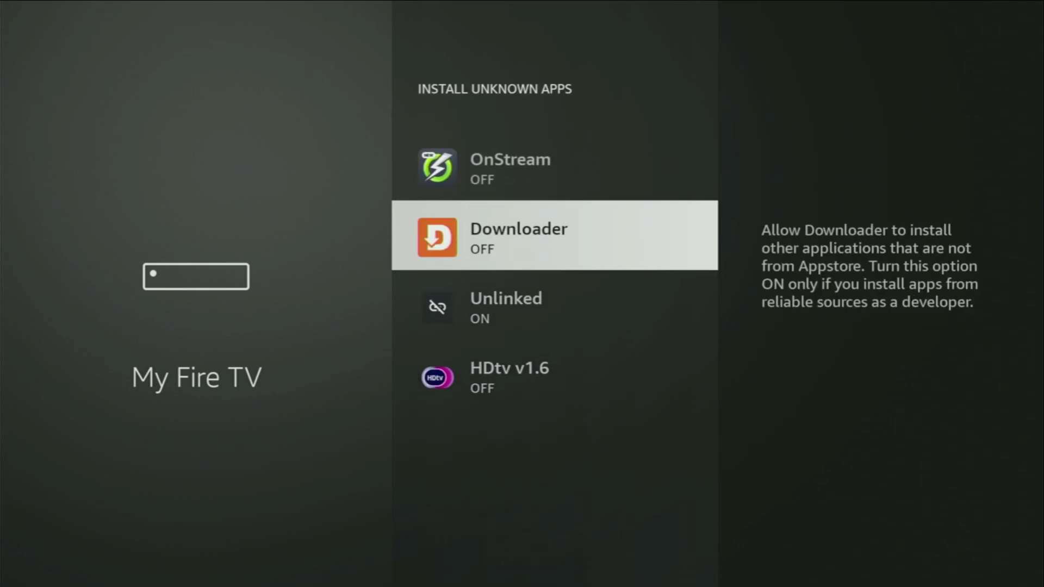
key("Return")
Step: Look through the other apps' permissions under Install unknown apps, then return to the home screen
key("Down")
key("Down")
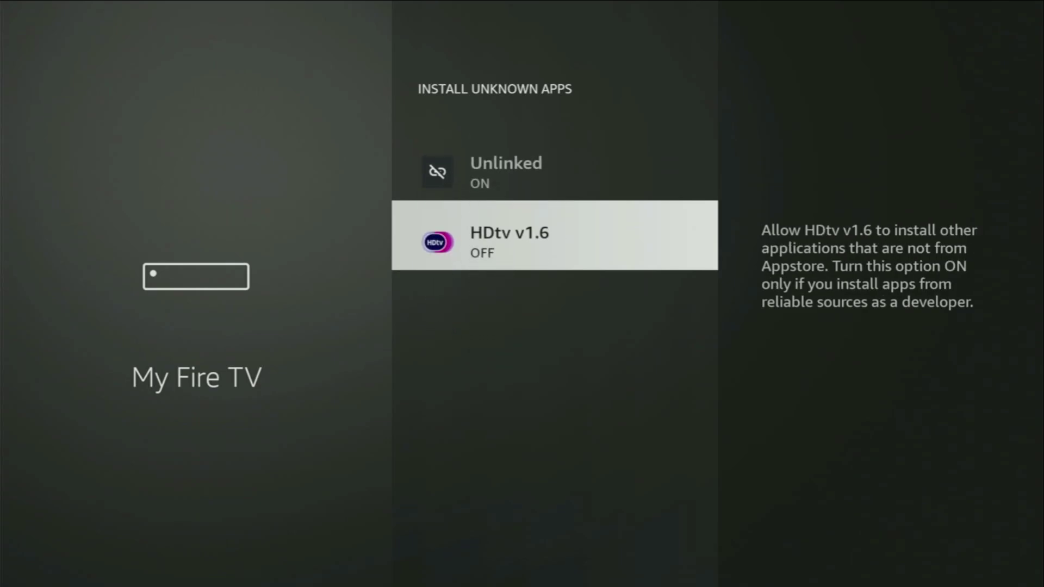
key("Up")
key("Up")
key("Up")
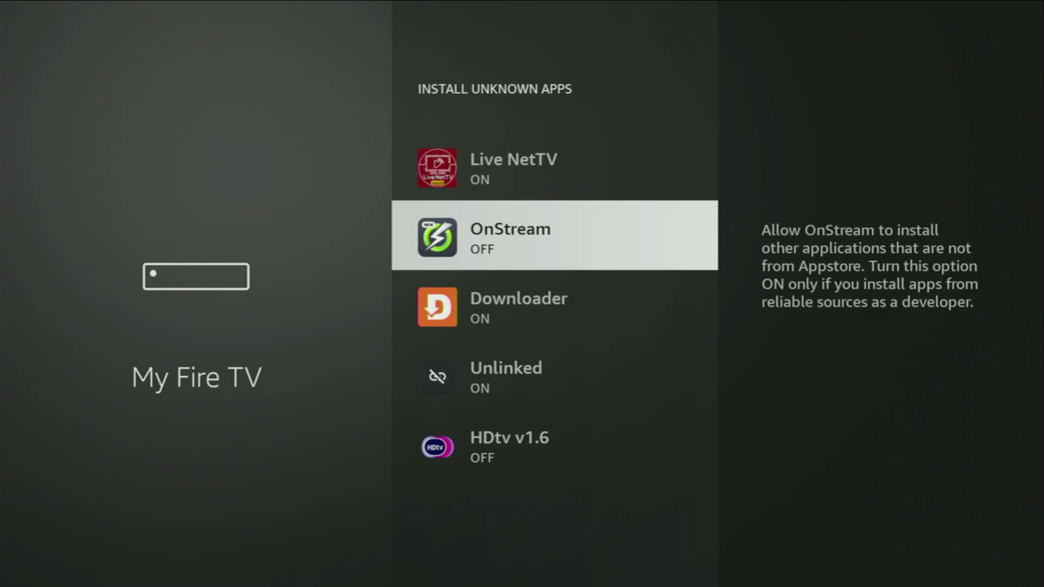
key("Up")
key("Up")
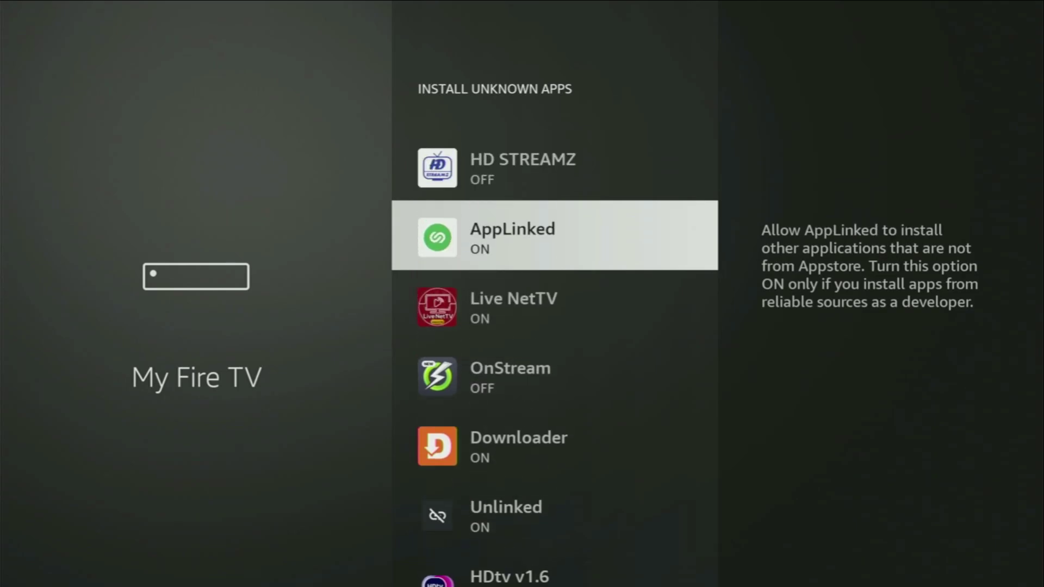
key("Home")
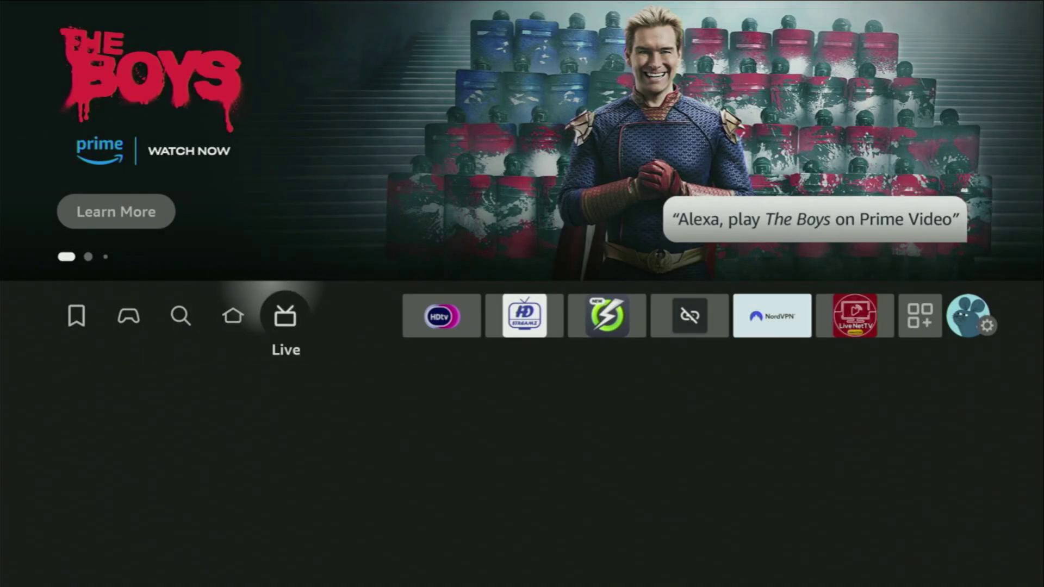
Step: Open the full list of installed apps and channels and highlight Downloader in it
key("Right")
key("Right")
key("Right")
key("Right")
key("Right")
key("Right")
key("Right")
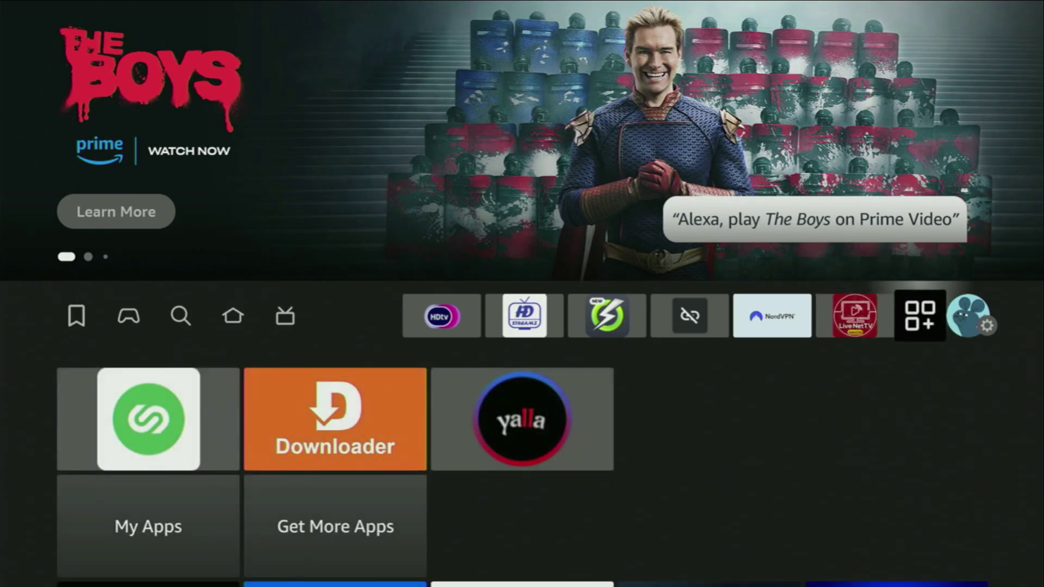
key("Return")
key("Down")
key("Right")
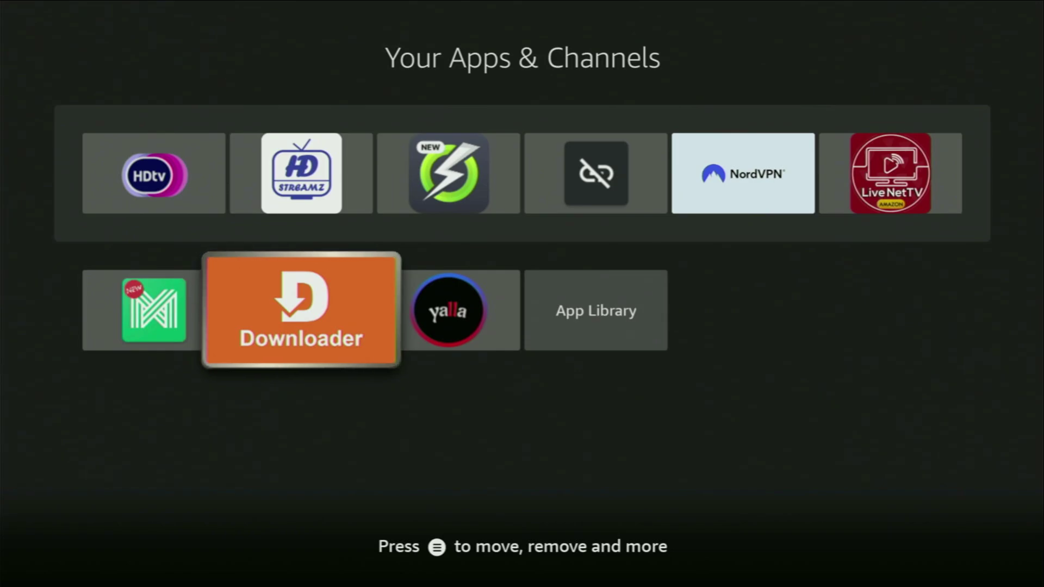
Step: Launch NordVPN from the apps and channels list
key("Up")
key("Right")
key("Right")
key("Right")
key("Return")
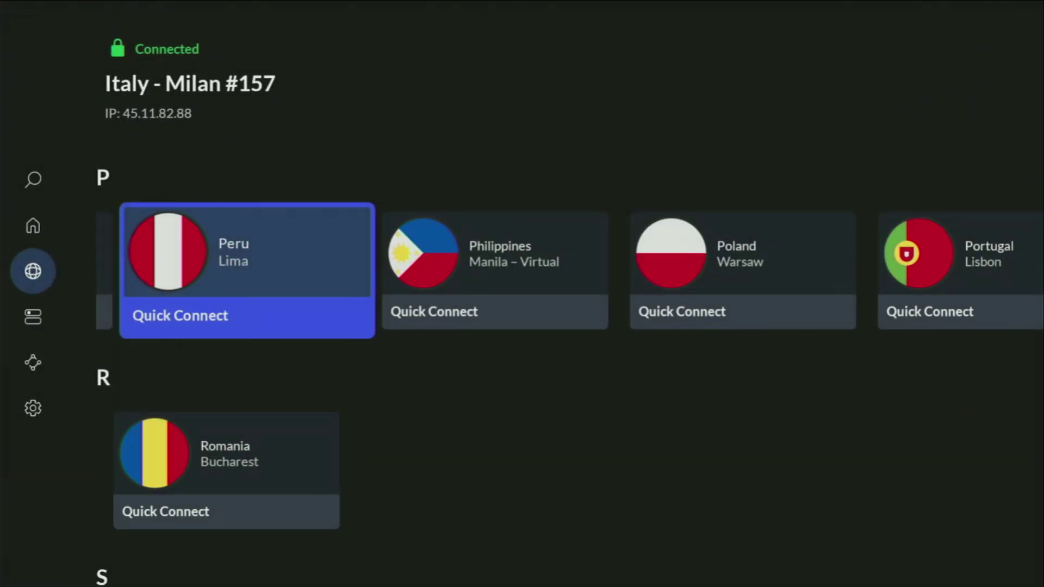
Step: Browse the country servers under P, switch to the specialty servers and look at the P2P row
key("Right")
key("Right")
key("Right")
key("Right")
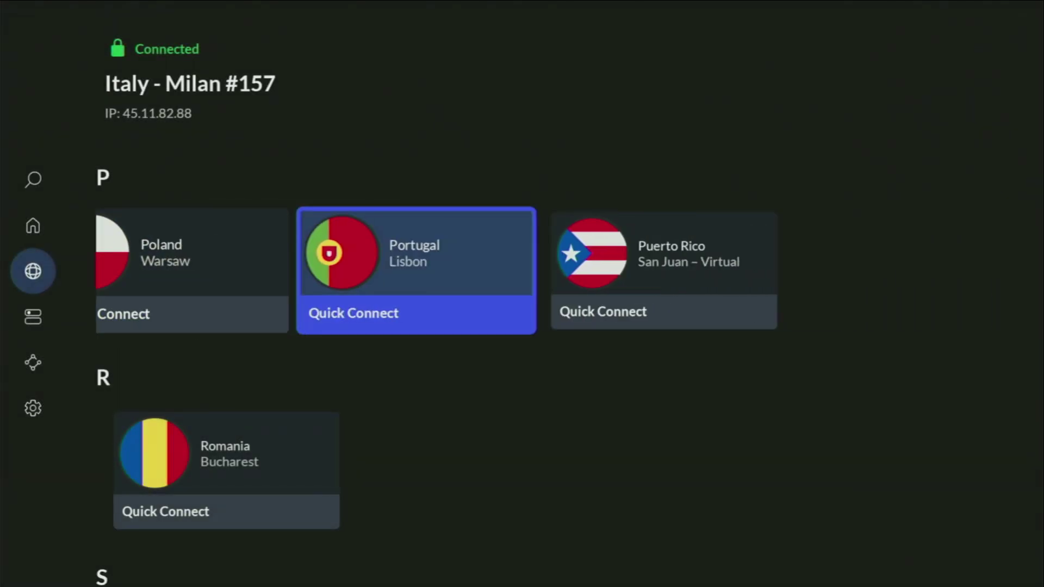
key("Down")
key("Left")
key("Down")
key("Right")
key("Right")
key("Right")
key("Right")
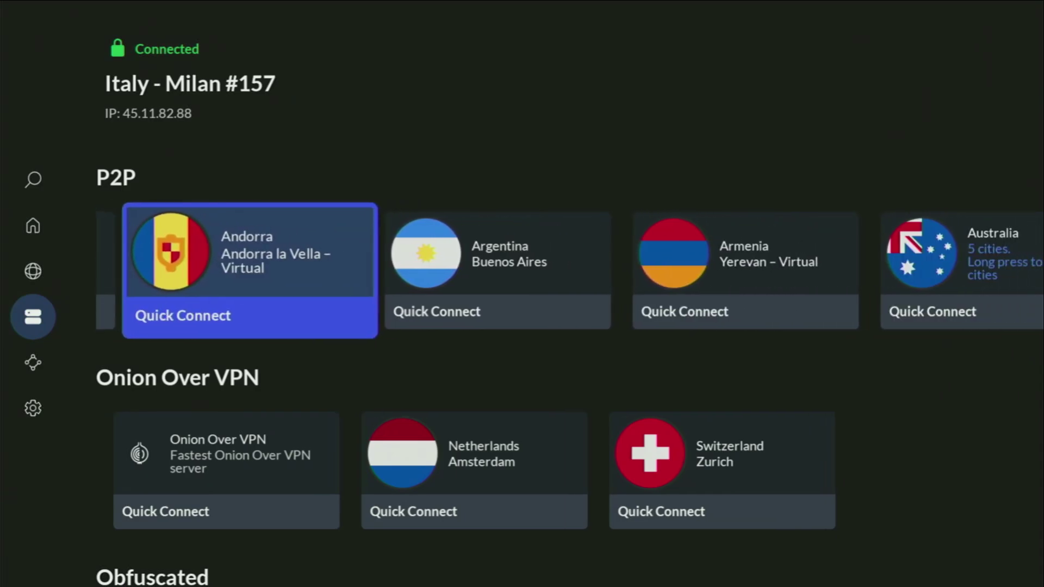
Step: Look through the Onion Over VPN, Obfuscated and Double VPN server choices
key("Down")
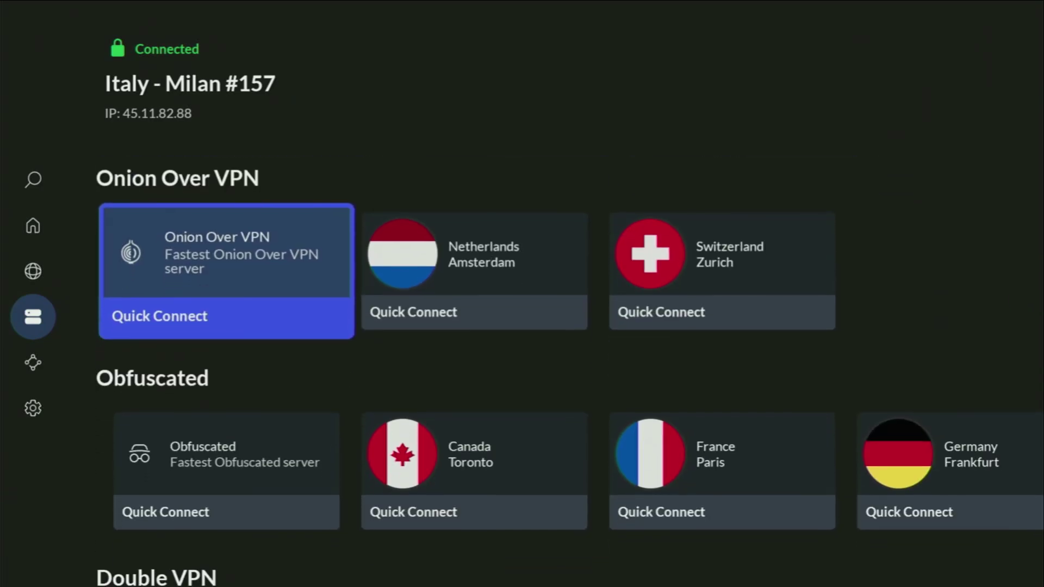
key("Down")
key("Right")
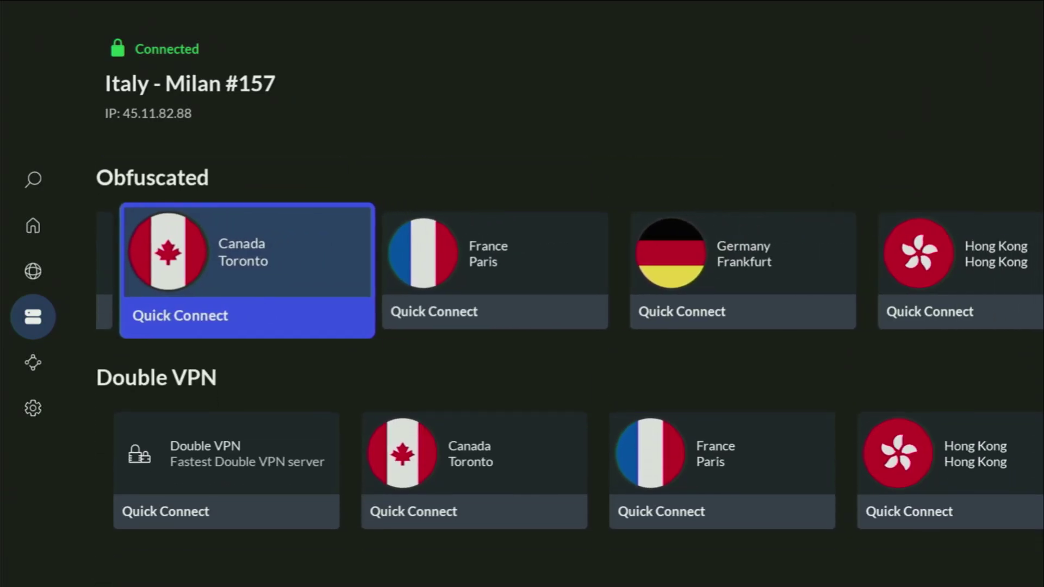
key("Down")
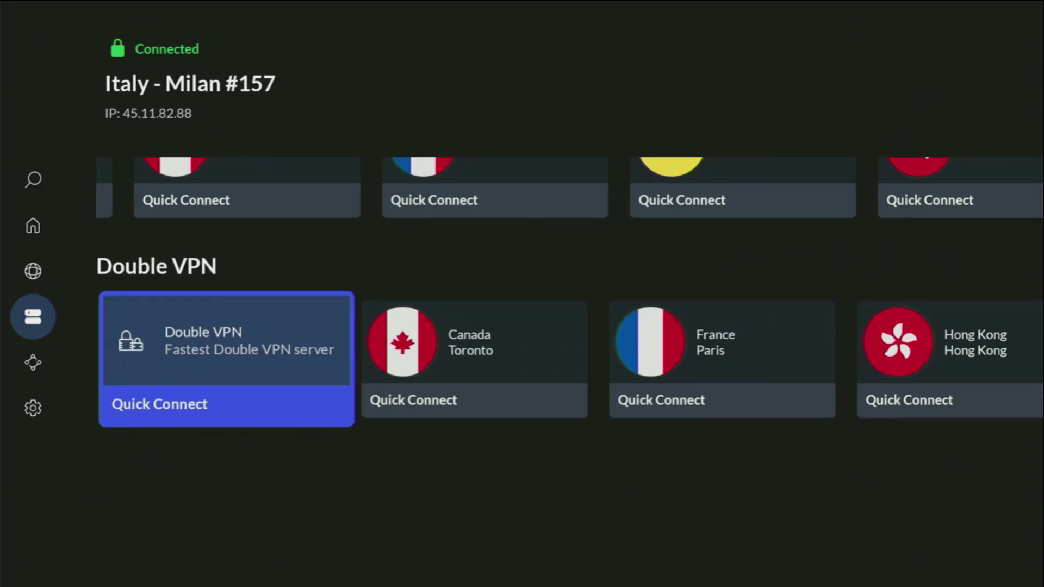
key("Right")
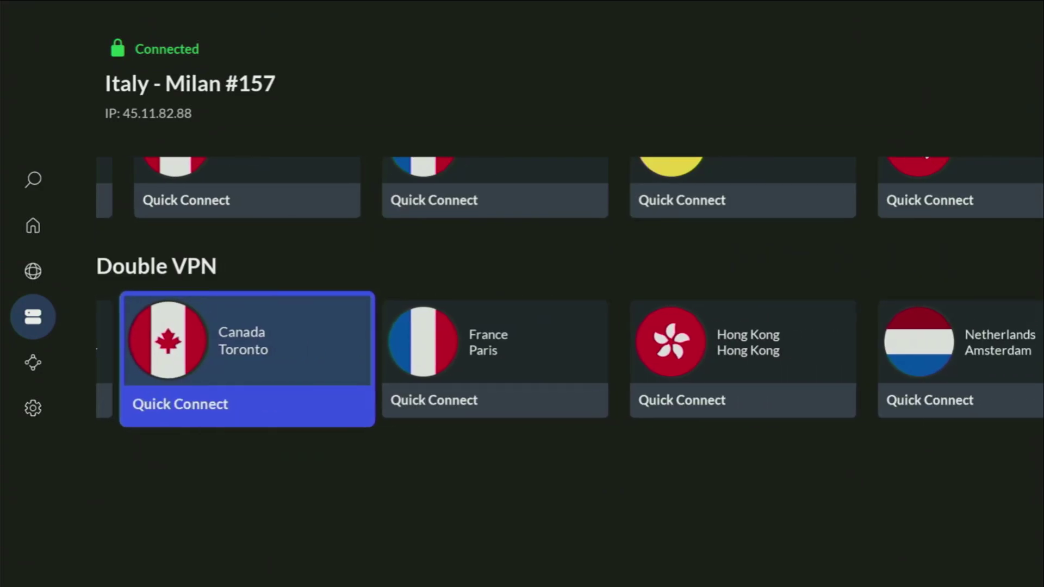
key("Right")
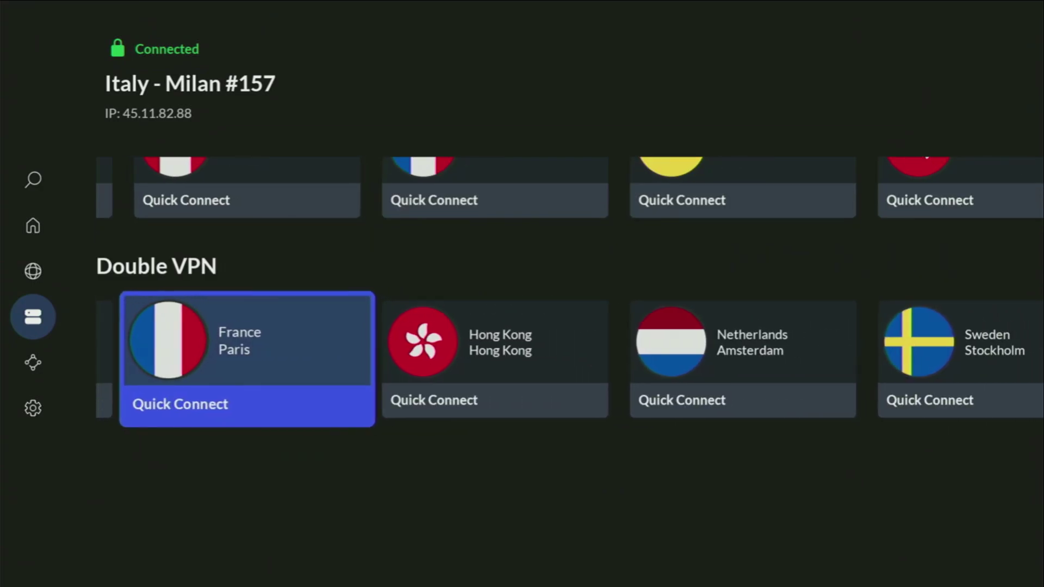
key("Right")
key("Right")
key("Right")
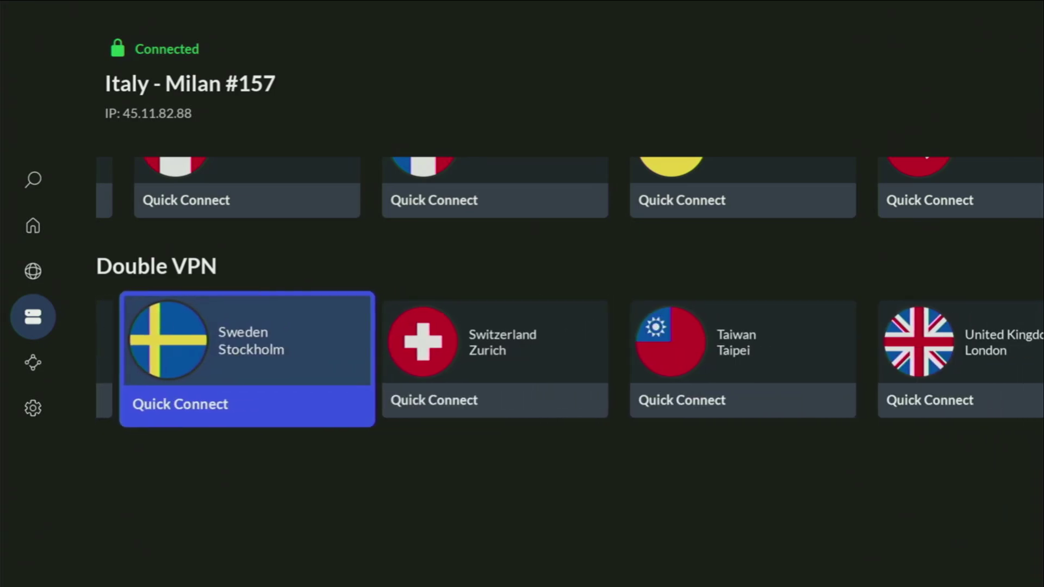
key("Right")
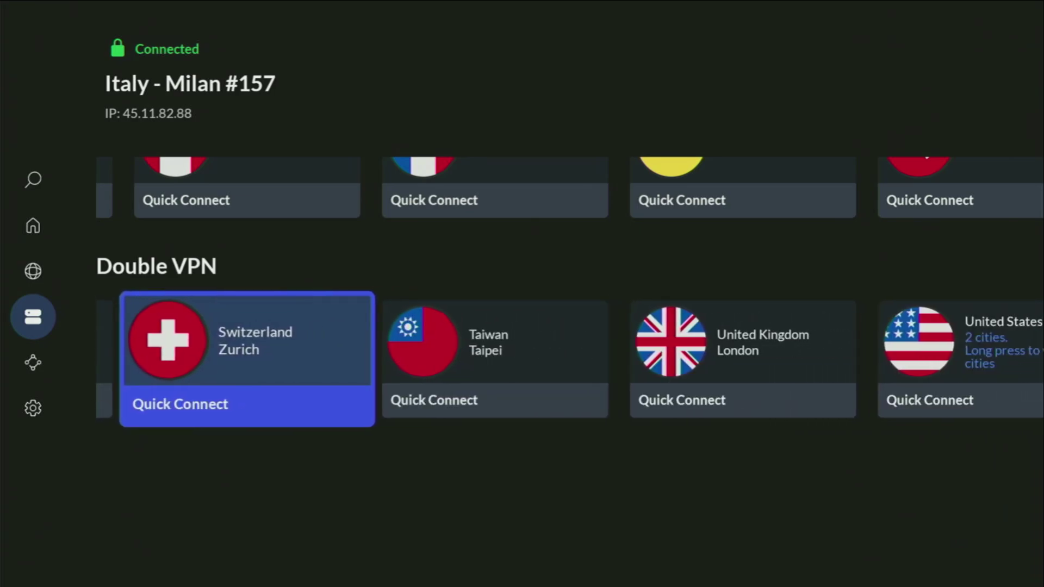
Step: Connect to the Australia server in the P2P row
key("Up")
key("Up")
key("Up")
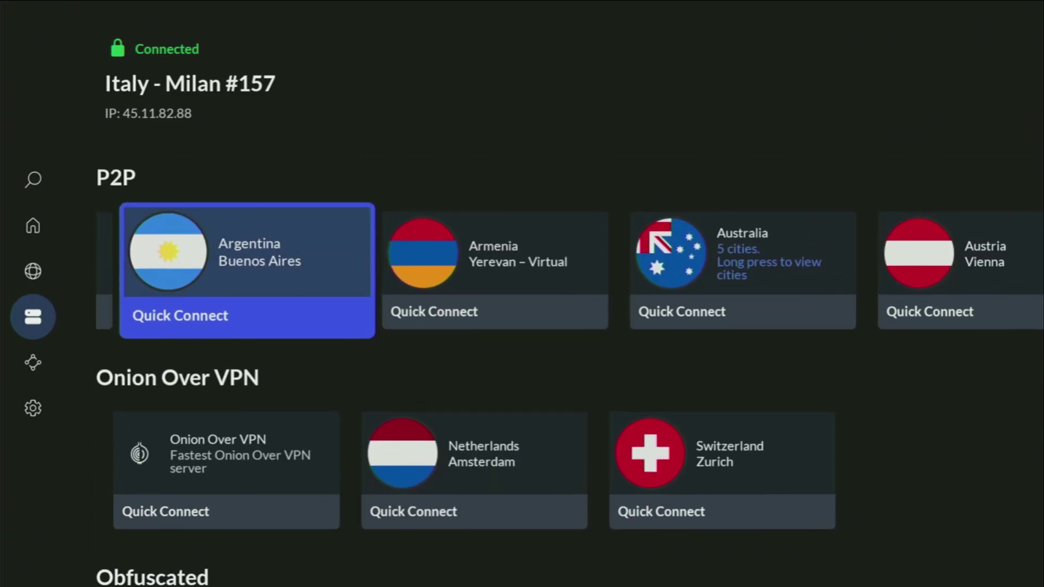
key("Right")
key("Right")
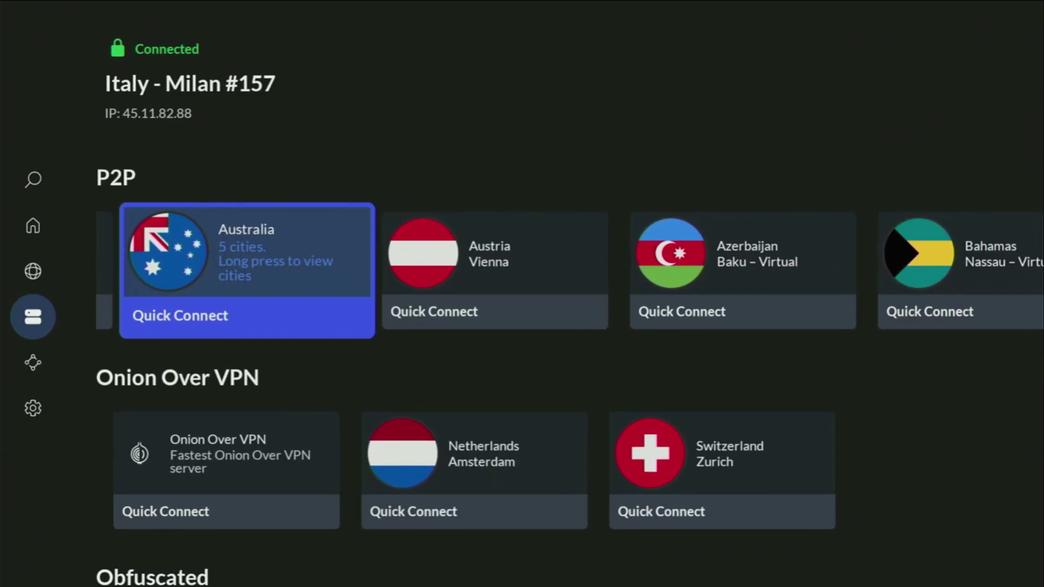
key("Return")
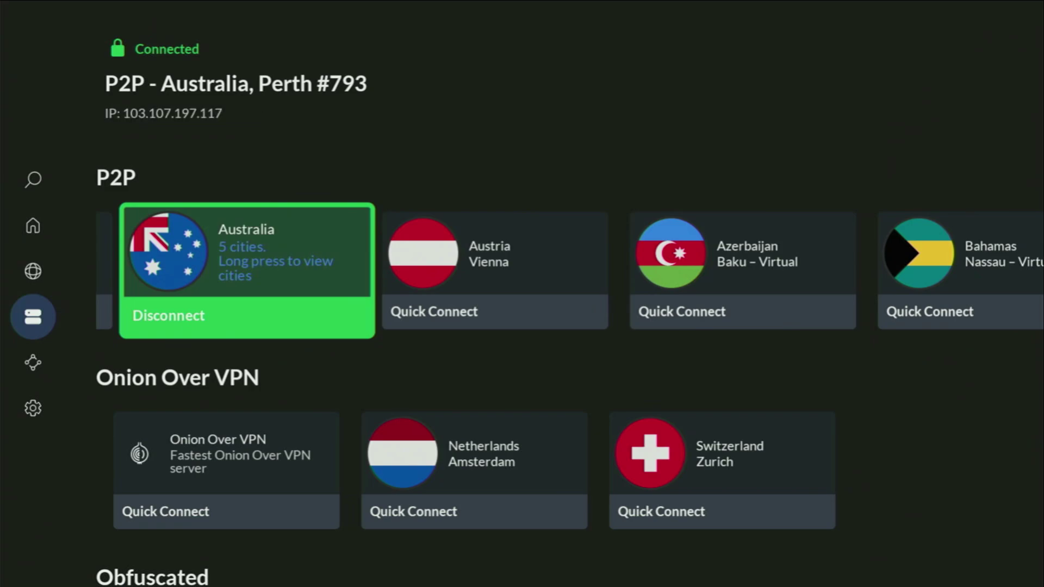
key("Right")
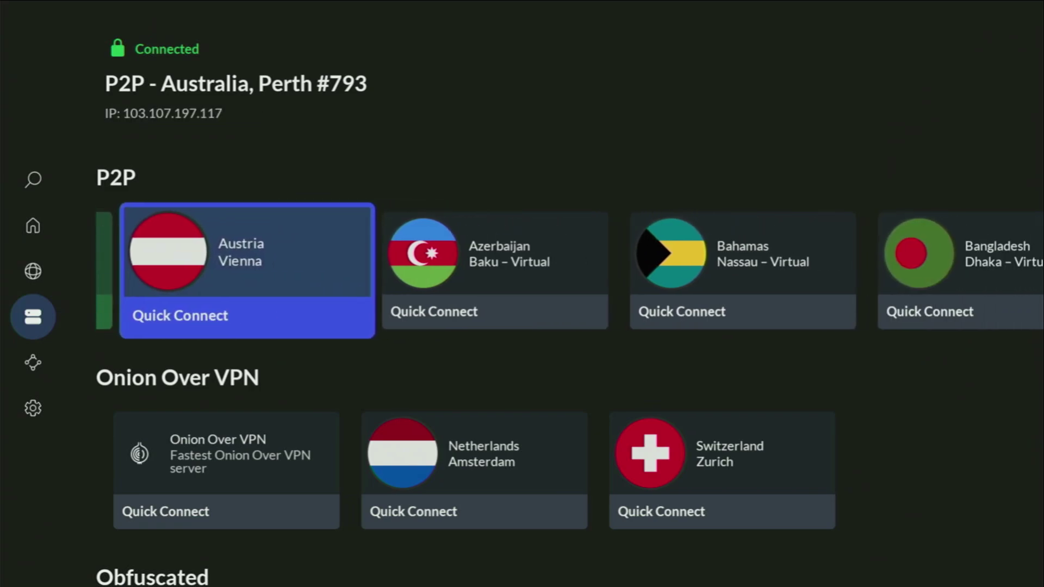
key("Right")
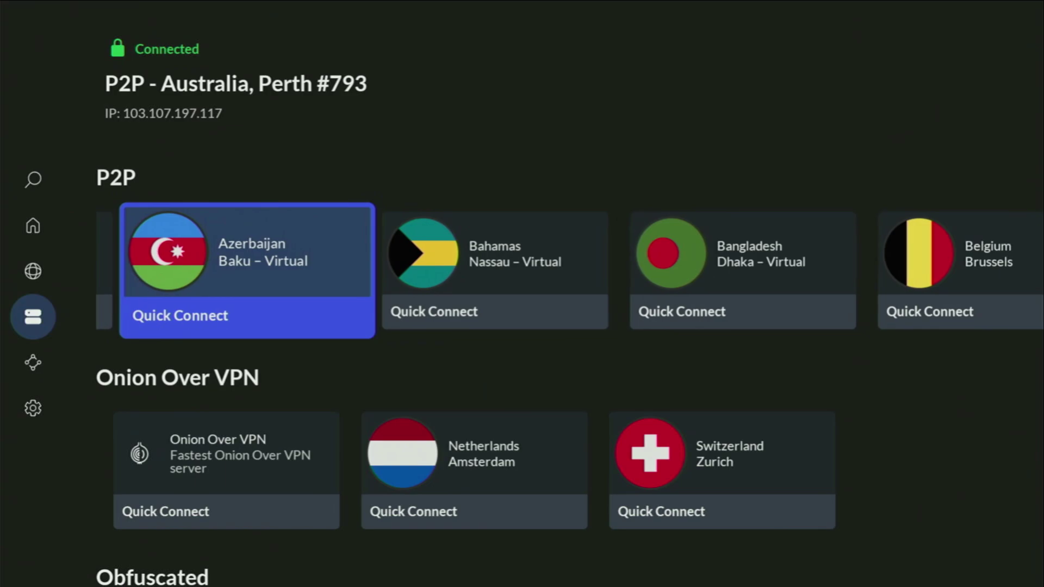
key("Right")
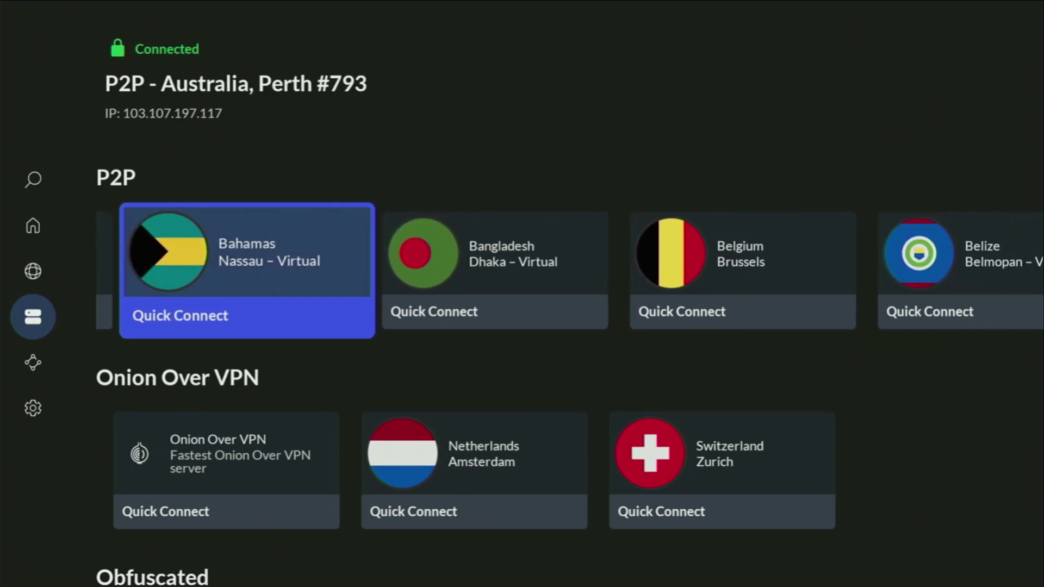
key("Right")
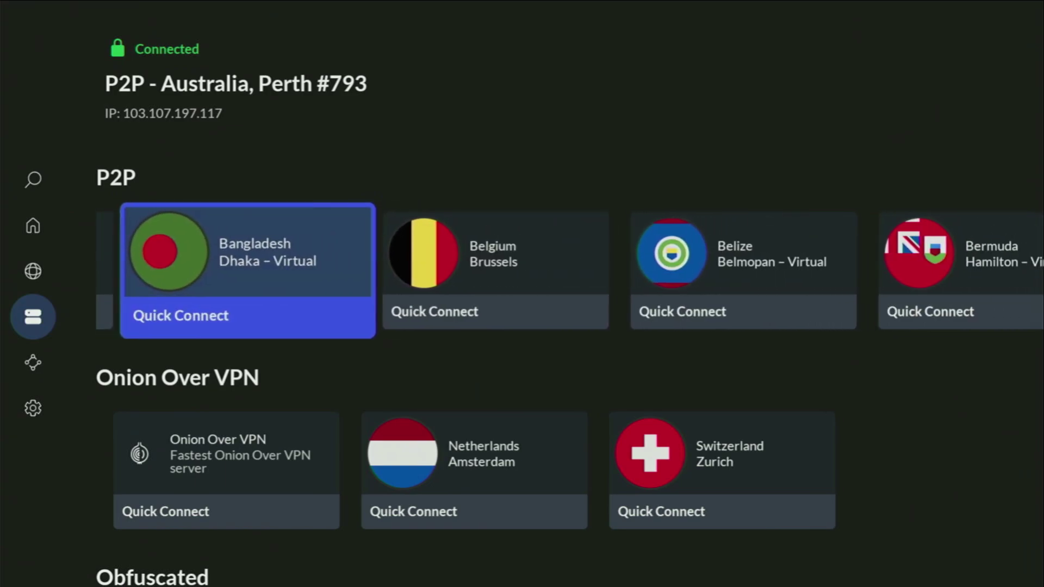
key("Right")
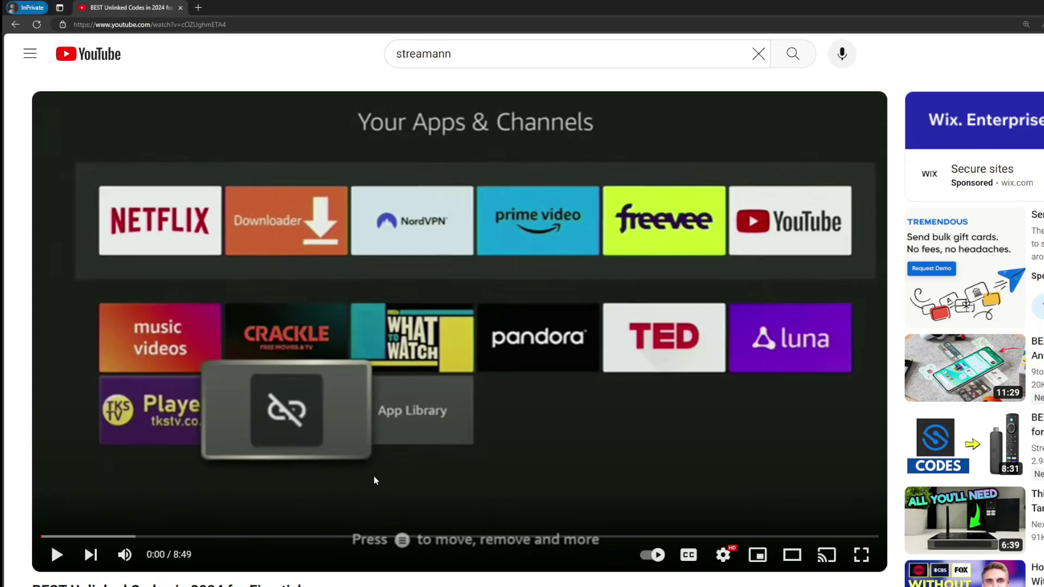
Step: On the YouTube page in the browser, open the topvpnoffer.com link from the pinned comment and examine NordVPN's 3 months extra offer
scroll(373, 480, "down", 7)
left_click(348, 333)
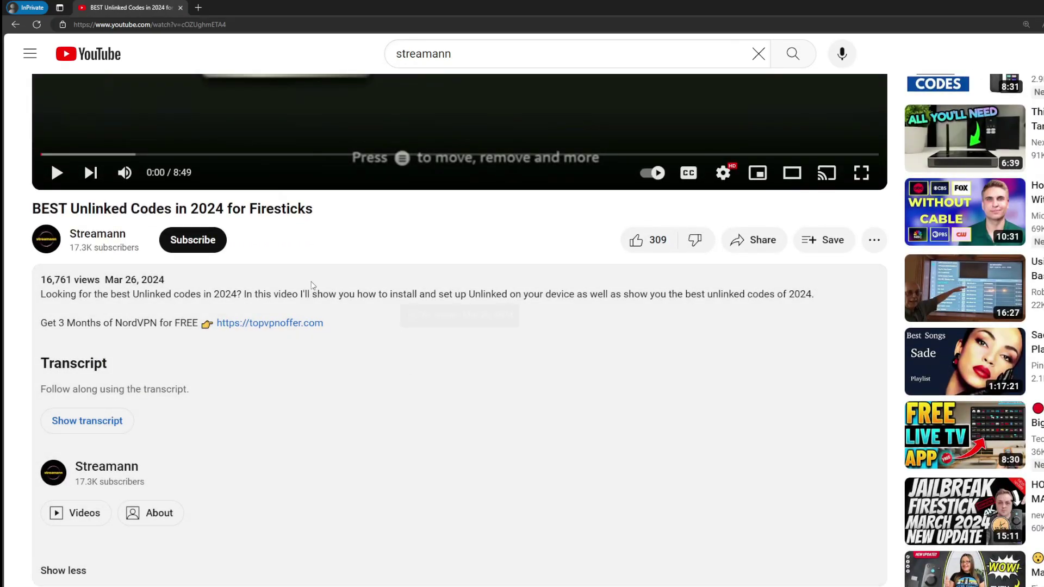
scroll(288, 456, "down", 5)
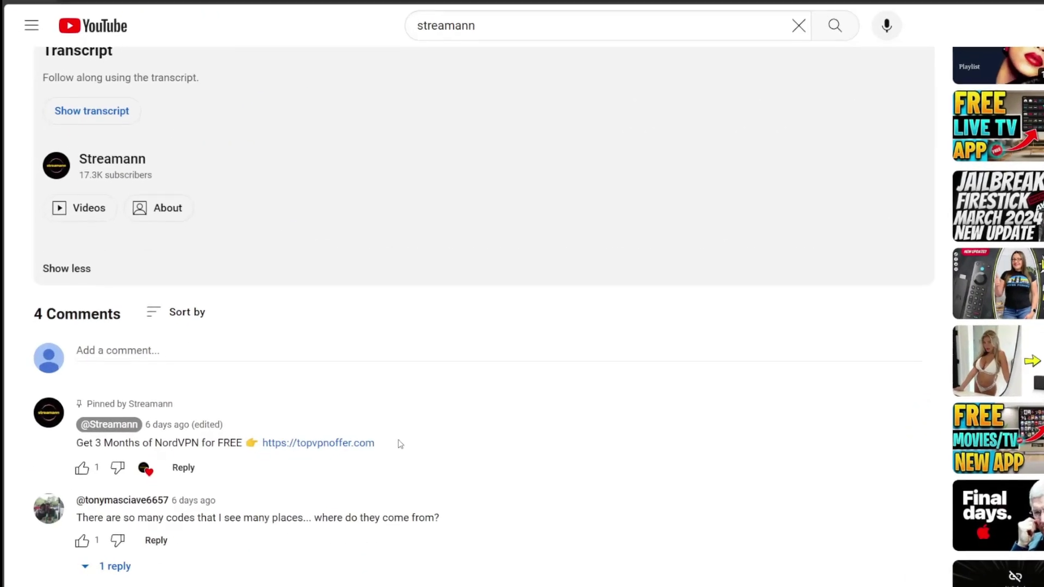
left_click_drag(399, 445, 263, 443)
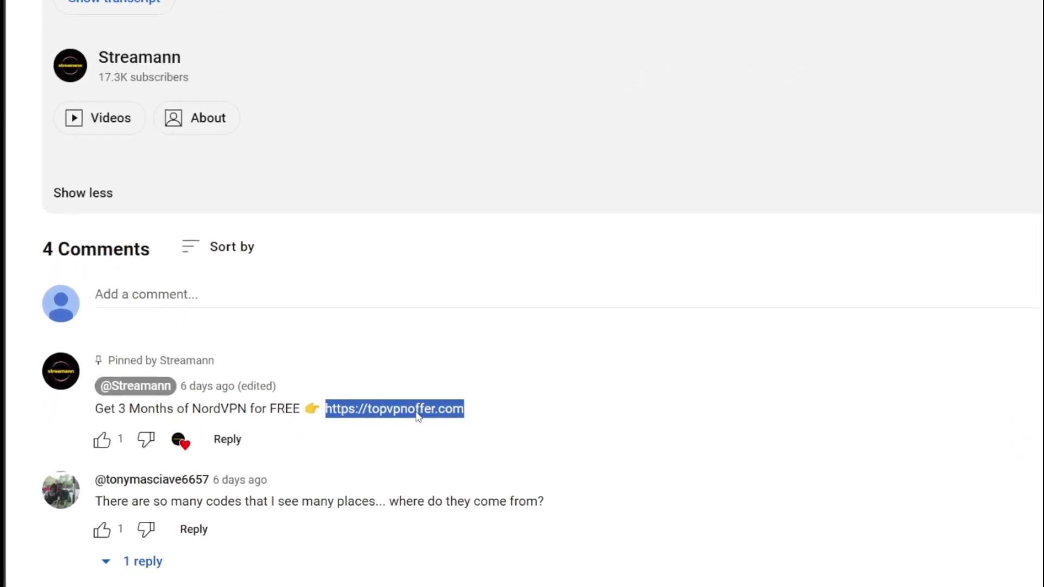
left_click(418, 414)
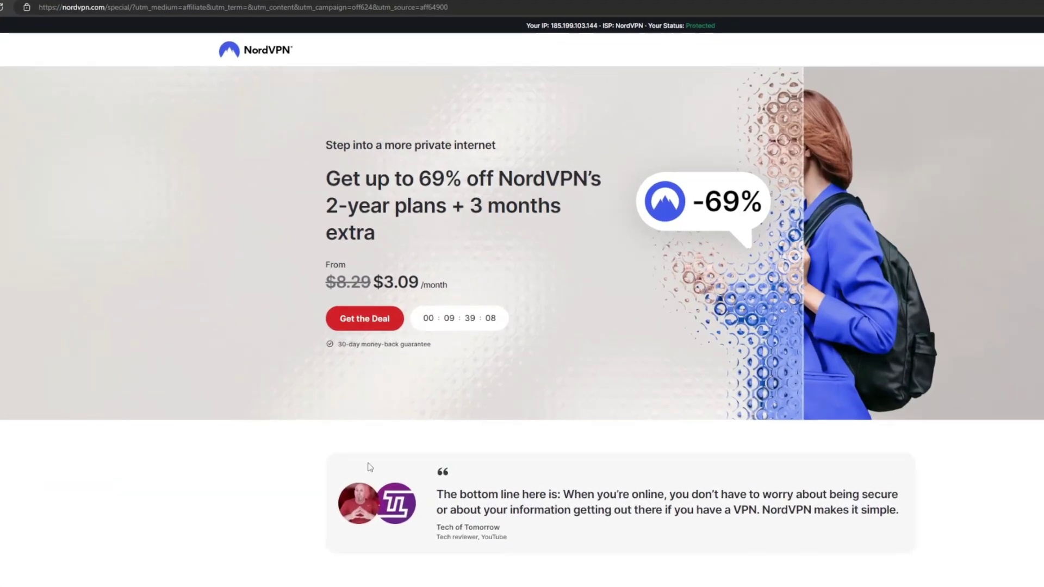
left_click_drag(469, 205, 578, 221)
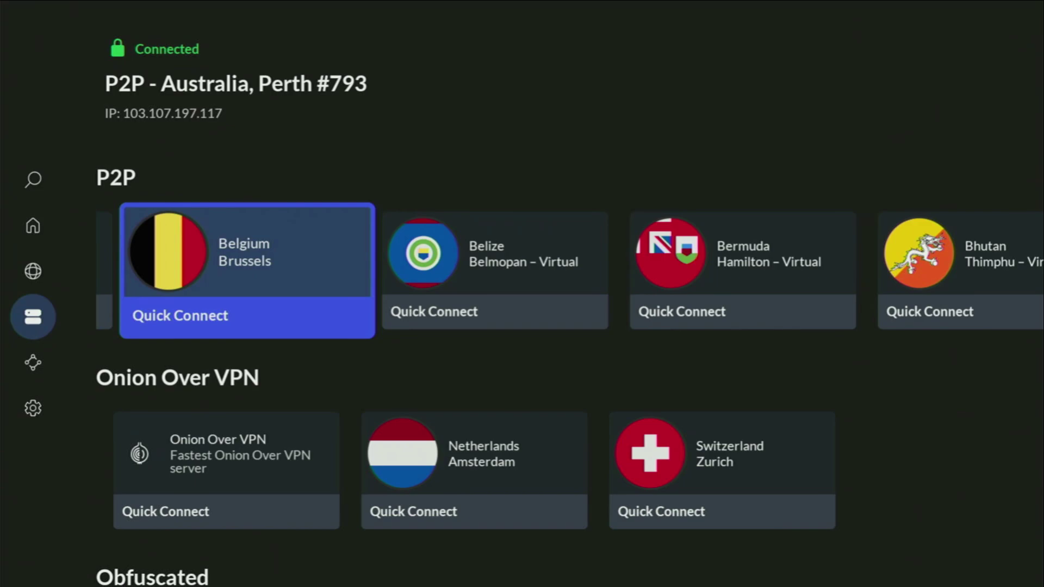
Step: Return to the Fire TV home screen and launch Downloader from the recently used apps
key("Home")
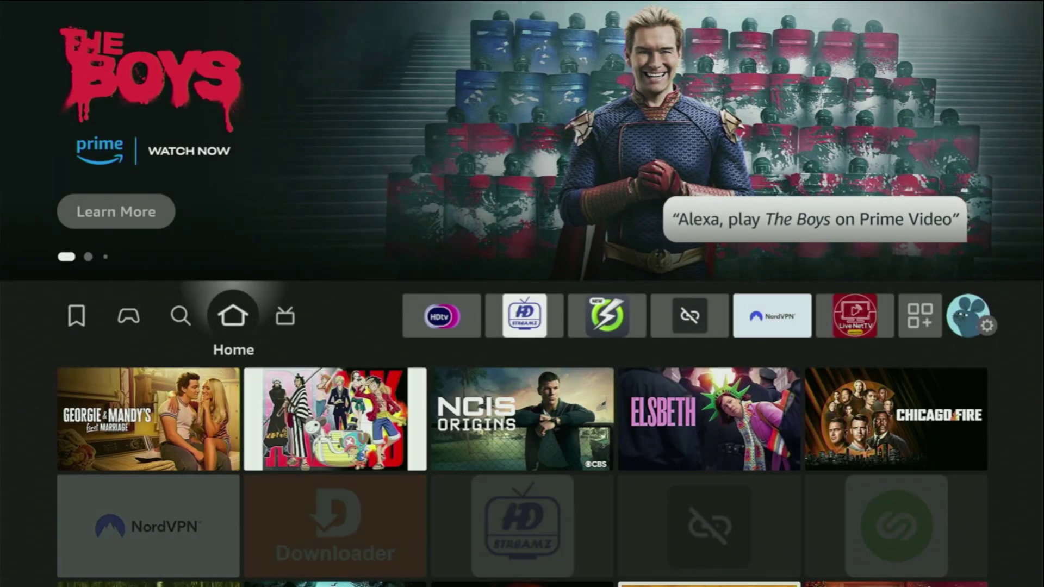
key("Down")
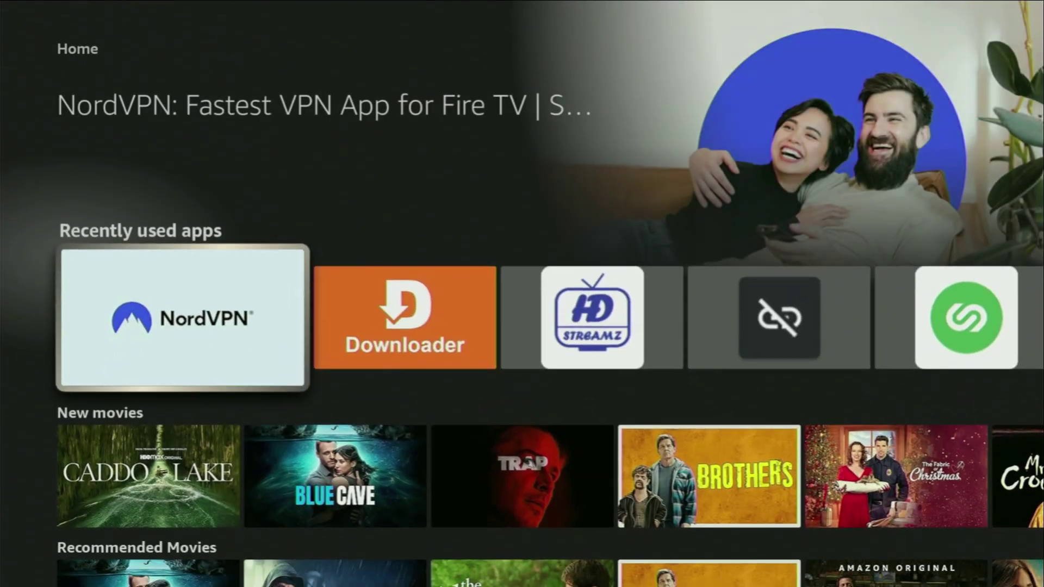
key("Right")
key("Return")
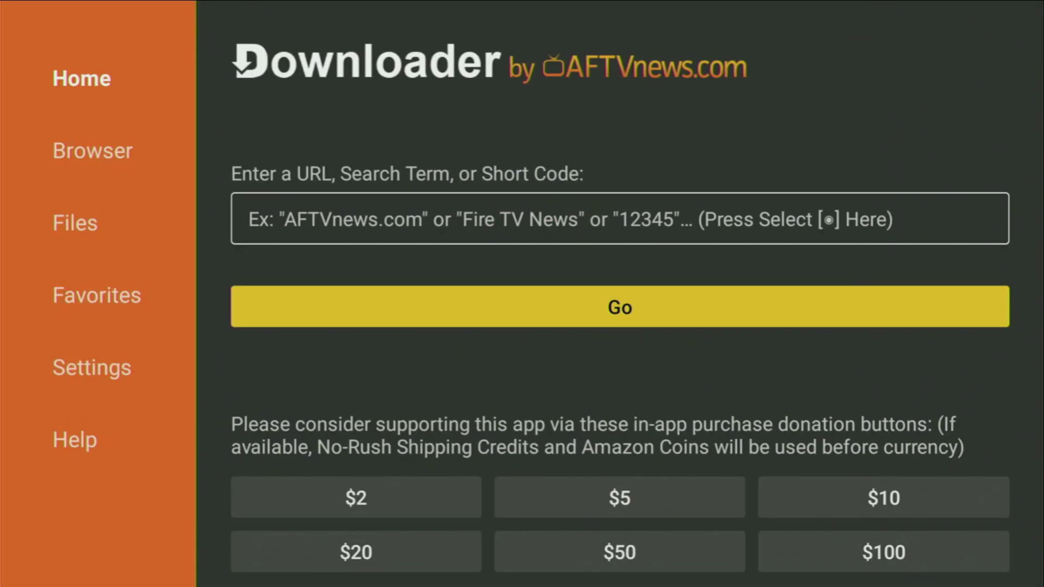
Step: Enter the short code 529057 in the URL field on Downloader's Home page
key("Left")
key("Up")
key("Up")
key("Up")
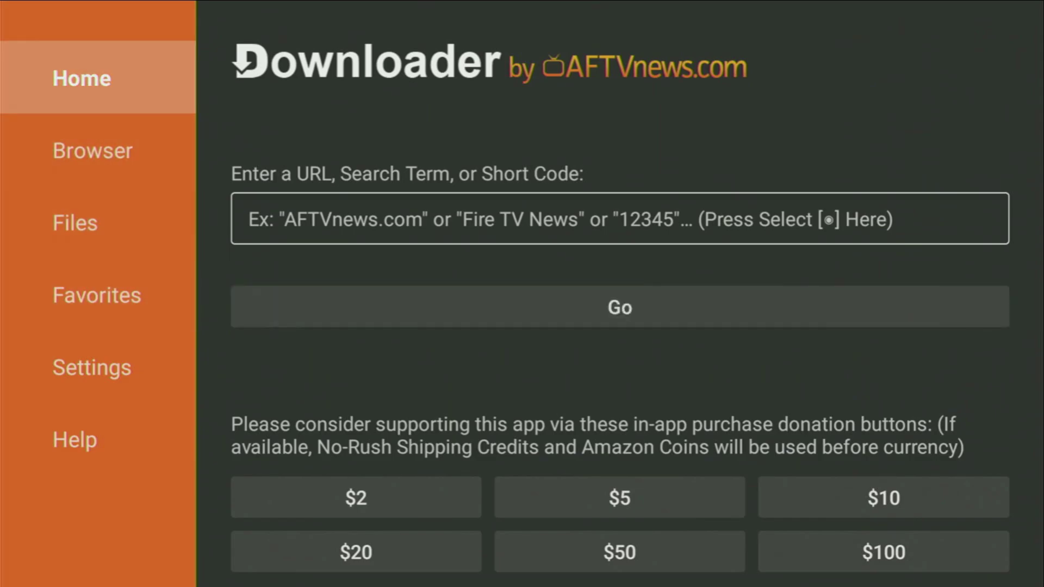
key("Right")
key("Return")
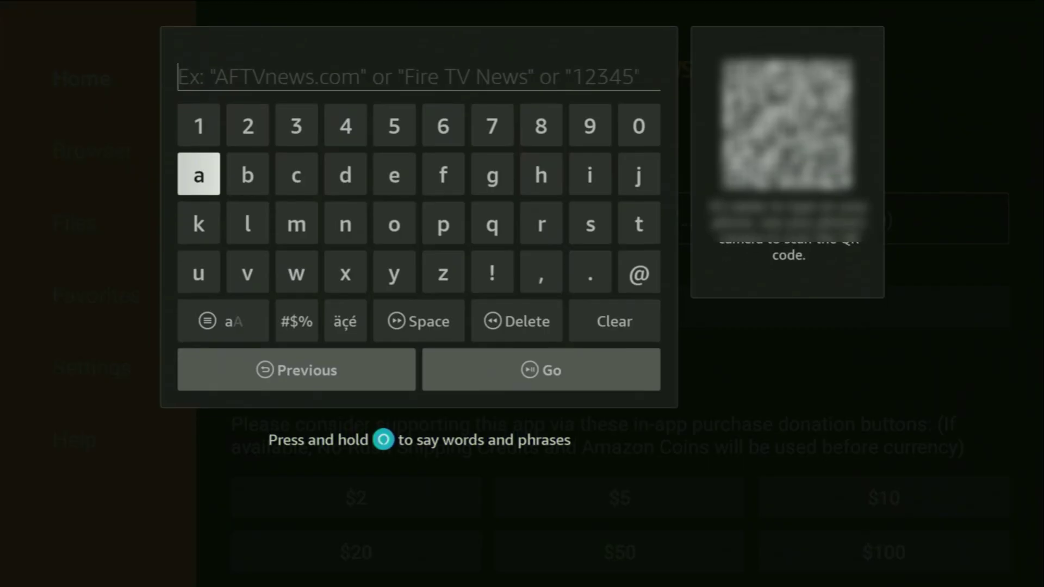
key("Down")
key("Down")
key("Down")
key("Up")
key("Up")
key("Up")
key("Up")
key("Right")
key("Right")
key("Right")
key("Right")
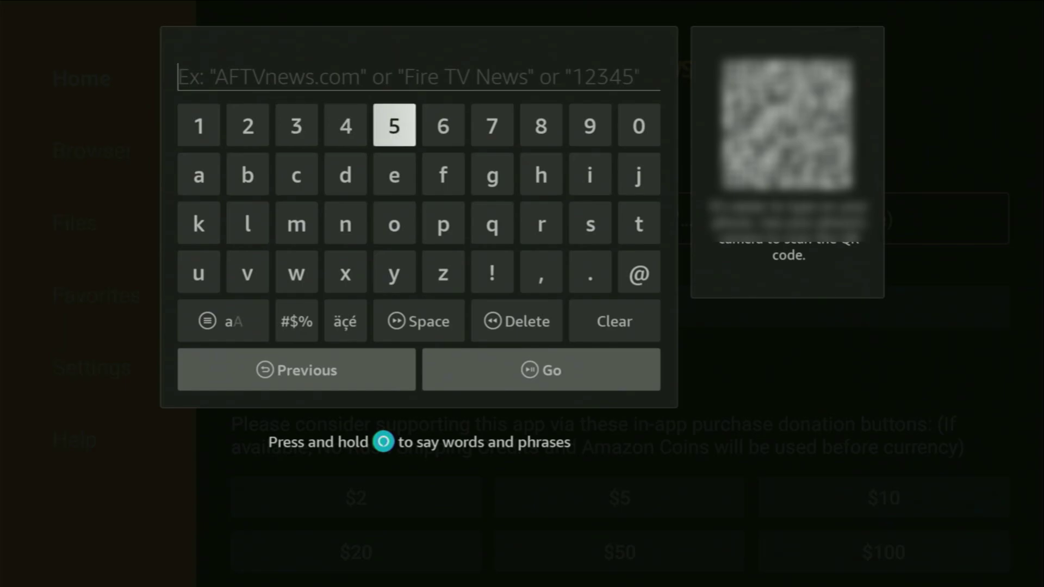
key("Return")
key("Left")
key("Left")
key("Left")
key("Return")
key("Right")
key("Right")
key("Right")
key("Right")
key("Right")
key("Right")
key("Right")
key("Return")
key("Right")
key("Return")
key("Left")
key("Left")
key("Left")
key("Left")
key("Left")
key("Return")
key("Right")
key("Right")
key("Return")
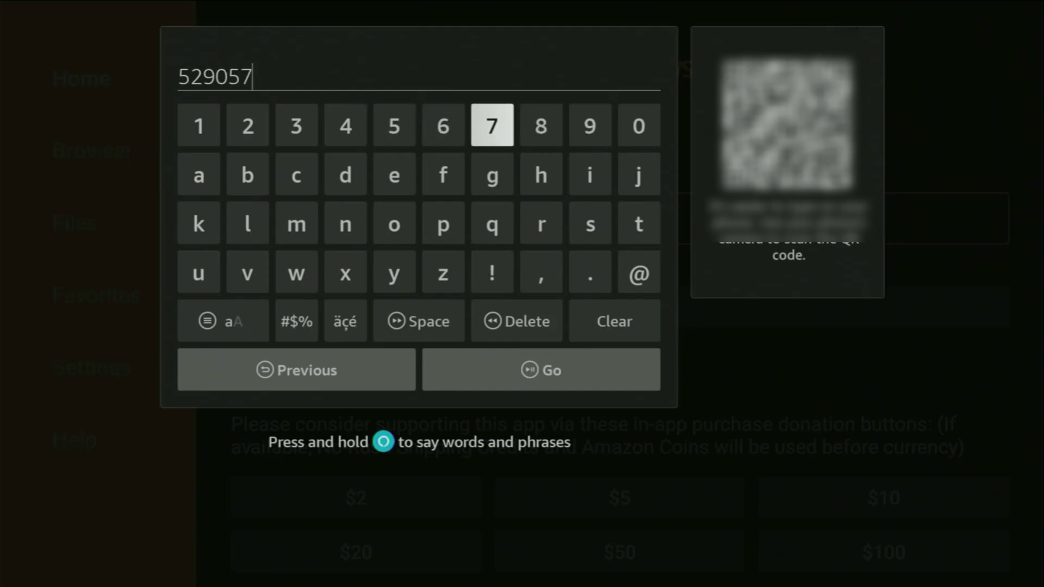
Step: Submit the entered short code to download the Flixoid APK
key("Down")
key("Down")
key("Down")
key("Down")
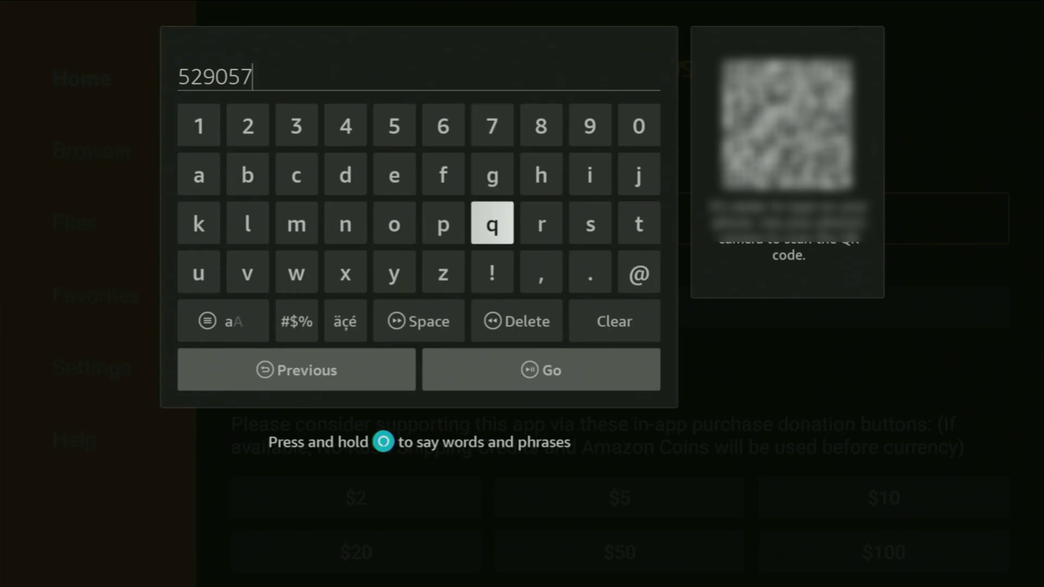
key("Down")
key("Return")
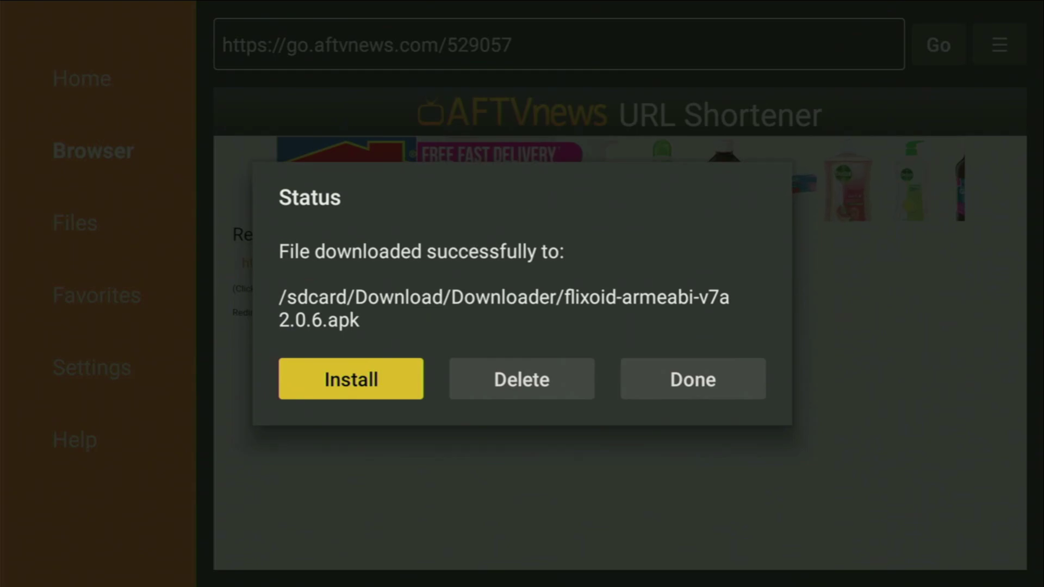
Step: Delete the downloaded APK file flixoid-armeabi-v7a 2.0.6.apk and approve its removal
key("Right")
key("Return")
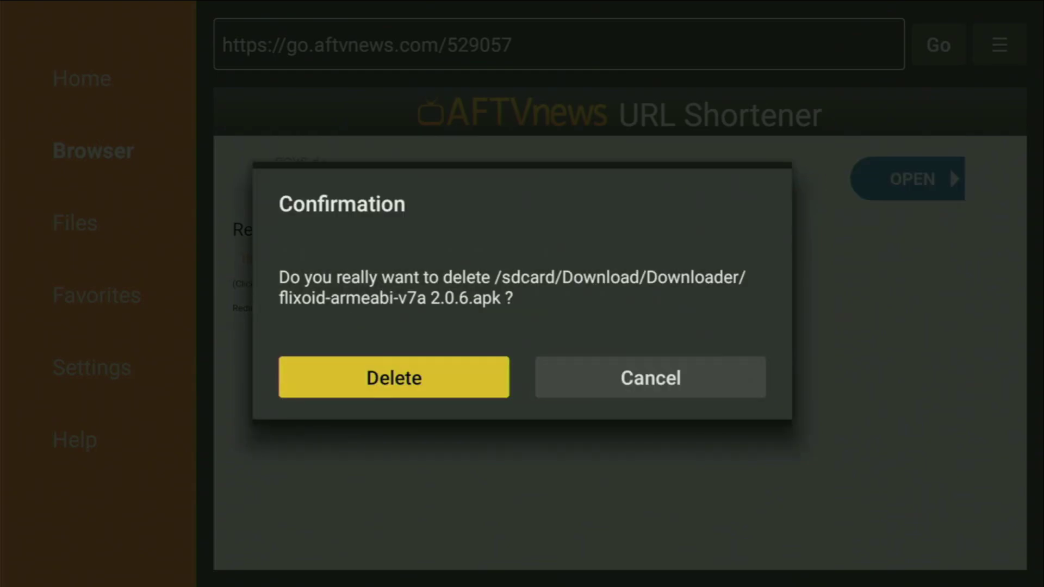
key("Return")
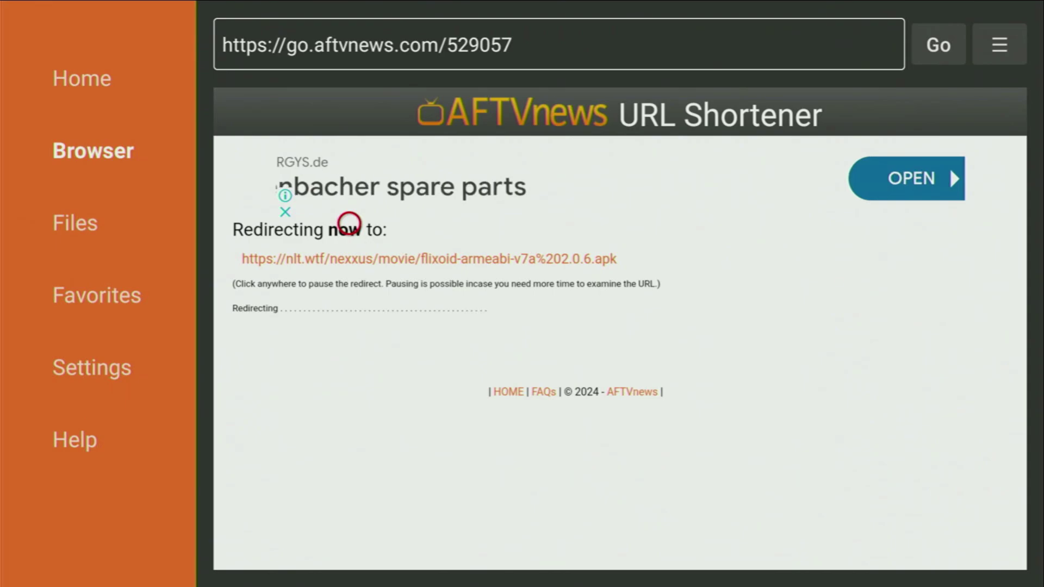
Step: Return to the Fire TV home screen and open the full list of installed apps and channels
key("Home")
key("Right")
key("Right")
key("Right")
key("Right")
key("Right")
key("Right")
key("Right")
key("Right")
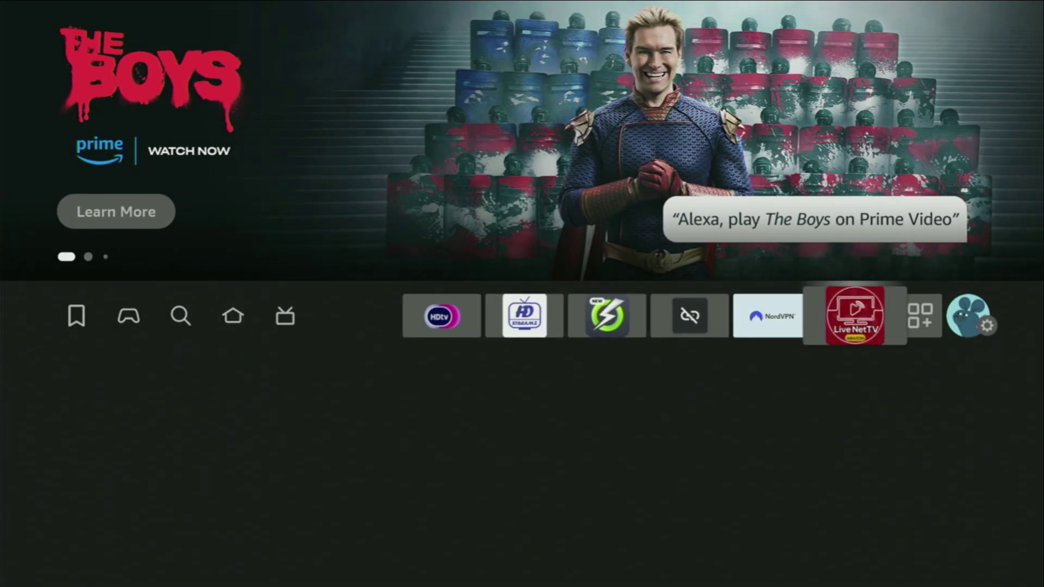
key("Return")
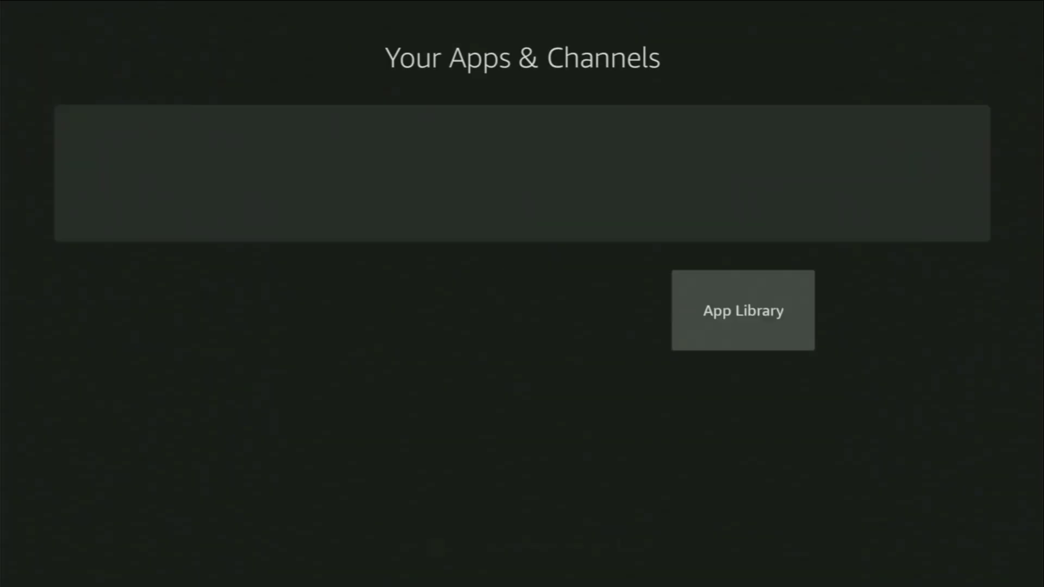
Step: Move the Flixoid app to the front of Your Apps & Channels
key("Down")
key("Right")
key("Right")
key("Right")
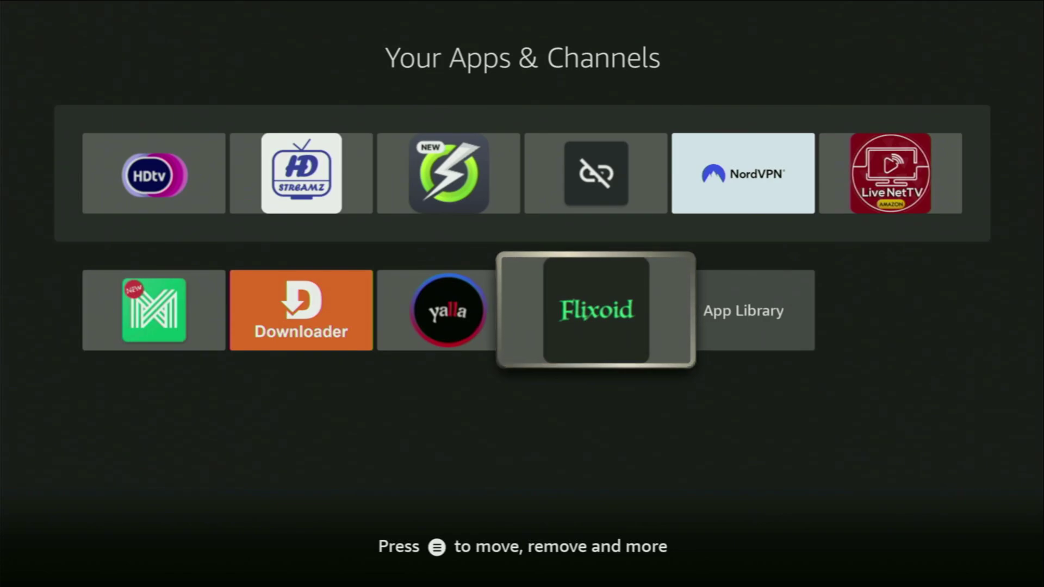
key("Menu")
key("Down")
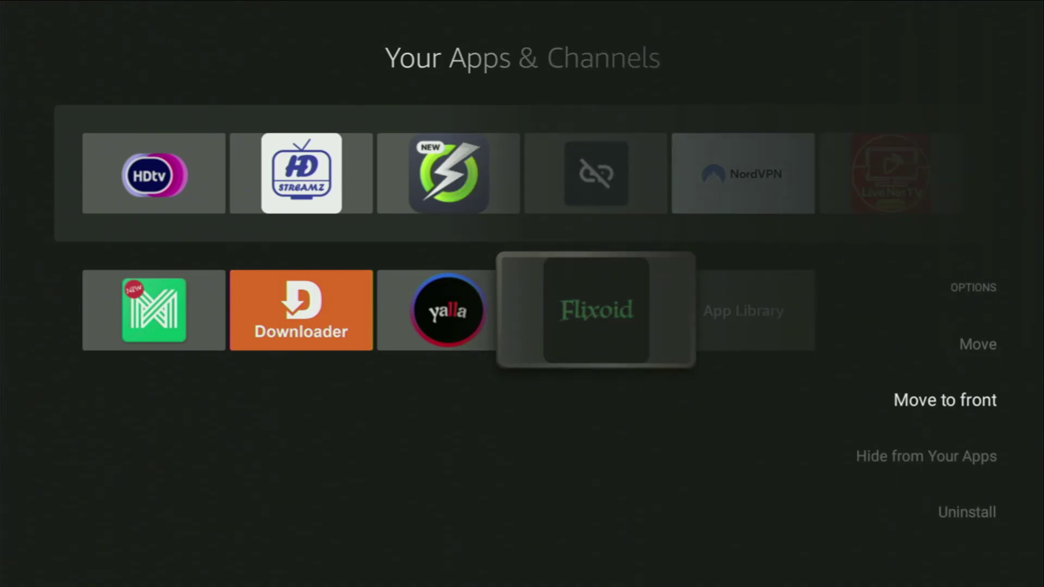
key("Return")
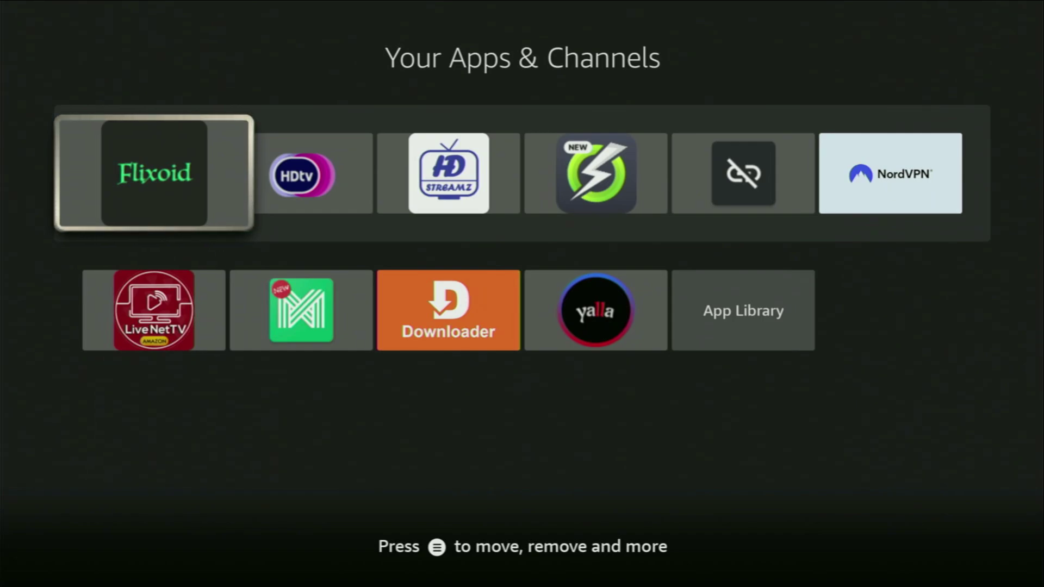
Step: Select the NordVPN app in the first row of Your Apps & Channels
key("Down")
key("Right")
key("Right")
key("Up")
key("Right")
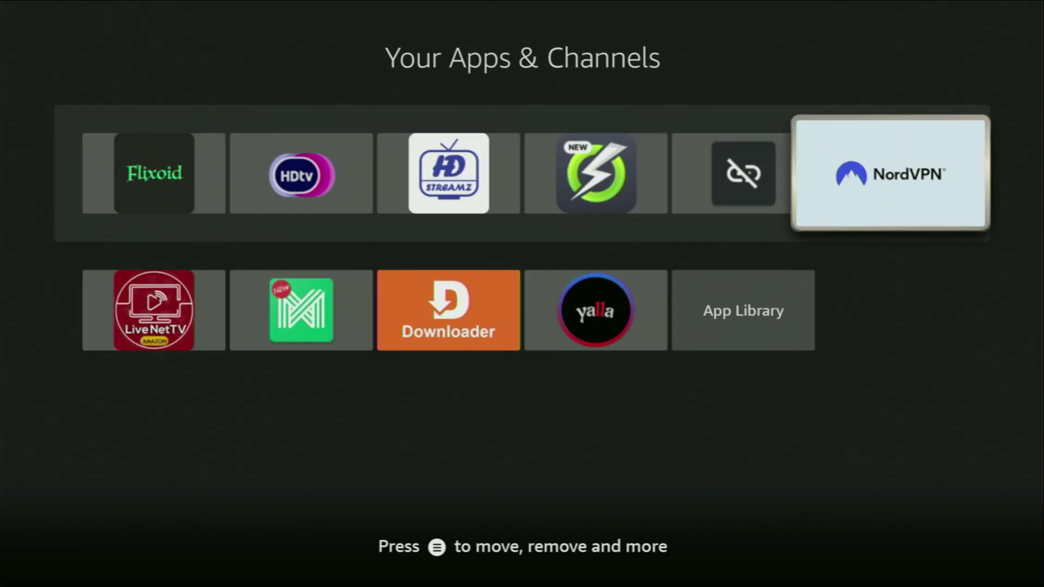